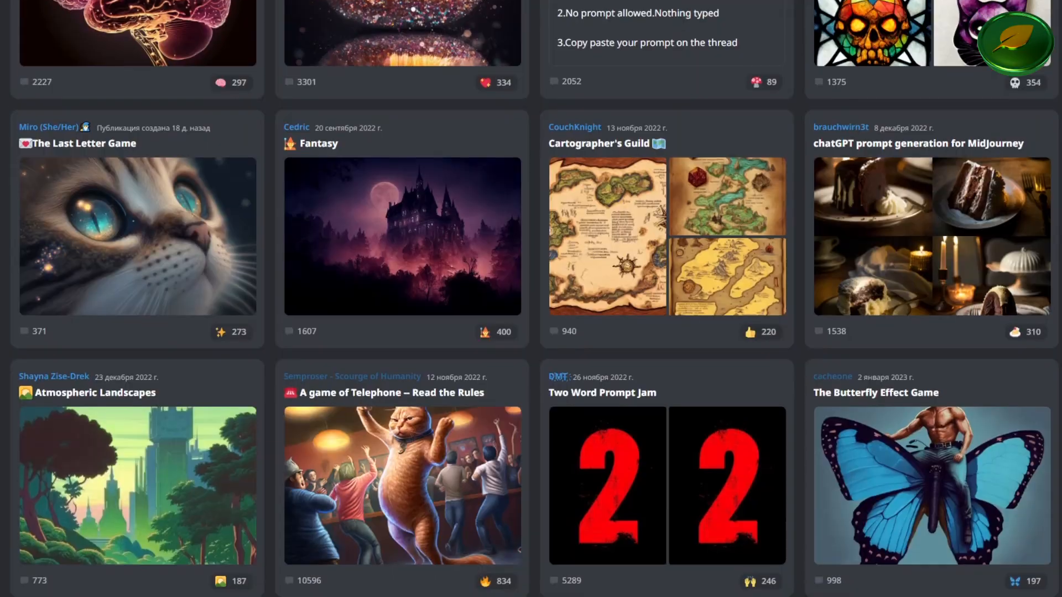
# Look through the community forum posts with AI-generated image themes, down to the Moss & Mossy Anything and Architecture & Interior posts
pyautogui.scroll(-3, 531, 299)
pyautogui.scroll(-5, 531, 298)
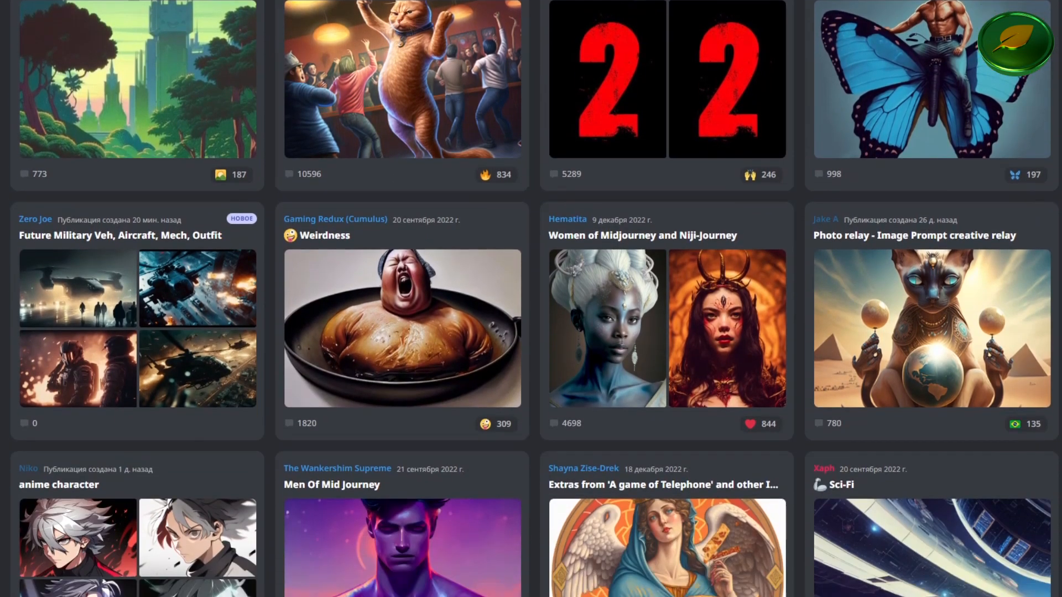
pyautogui.scroll(-5, 531, 299)
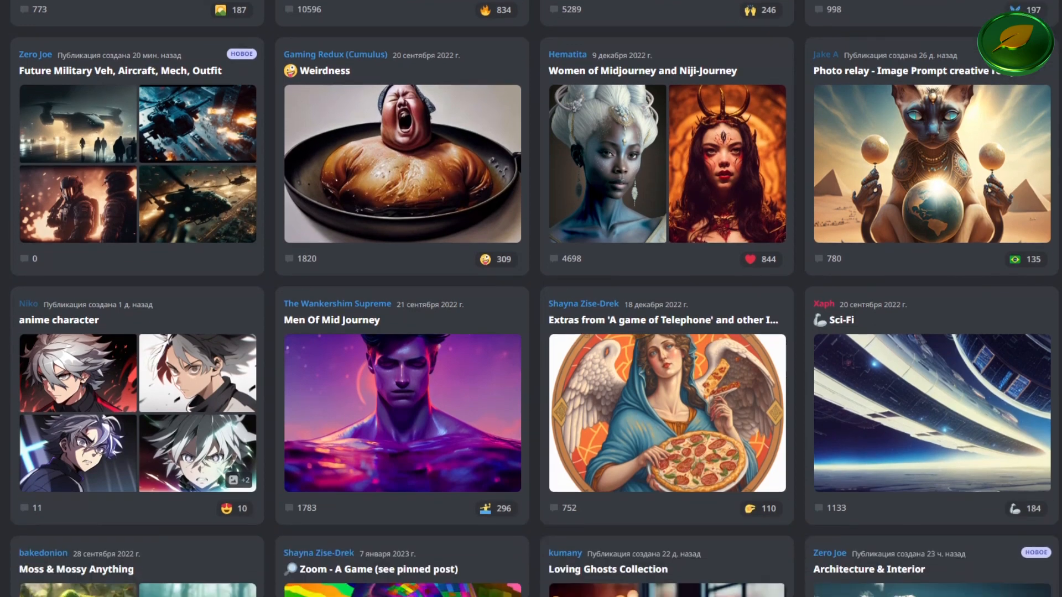
pyautogui.scroll(-4, 531, 299)
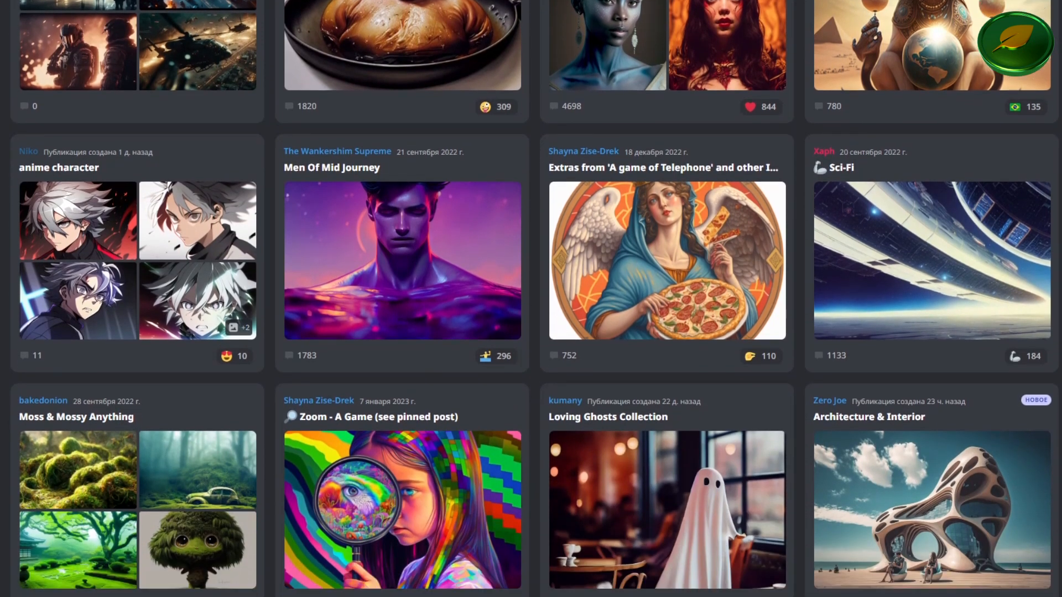
pyautogui.scroll(-5, 531, 299)
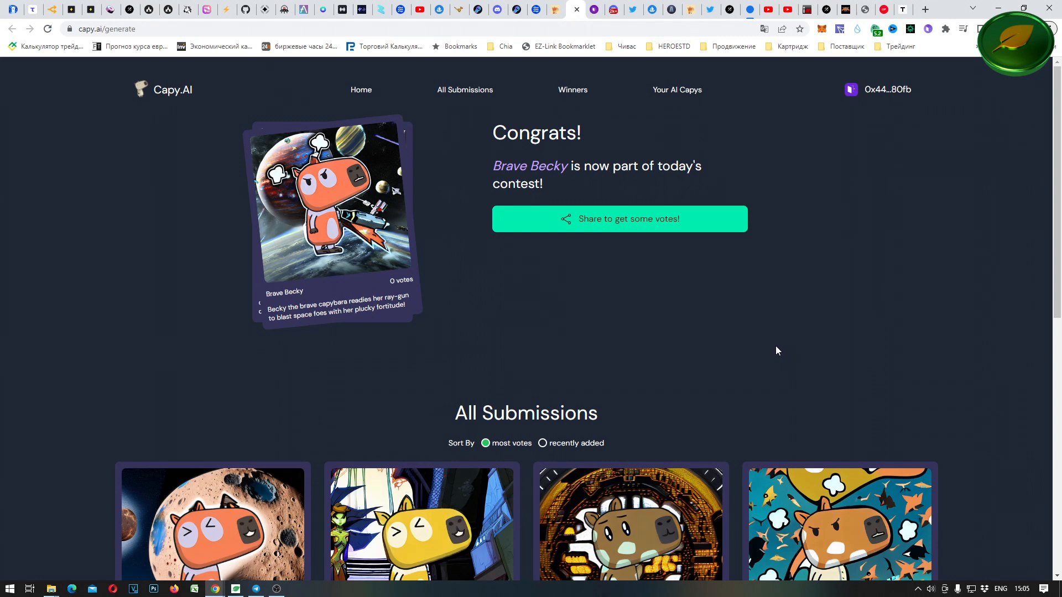
# View the Sui testnet marketplace page of a single Capy
pyautogui.click(555, 10)
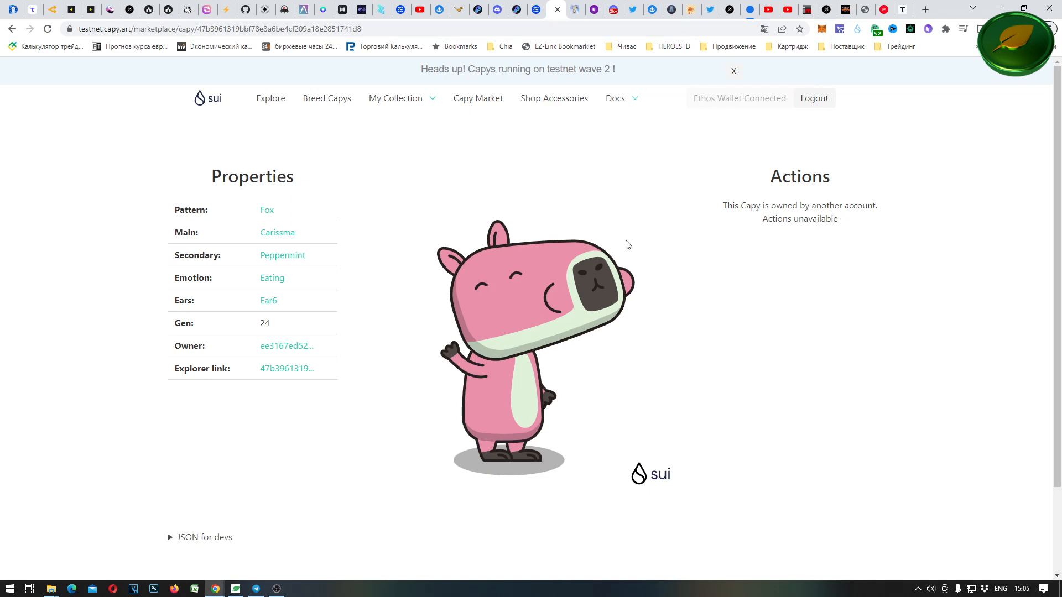
pyautogui.click(578, 5)
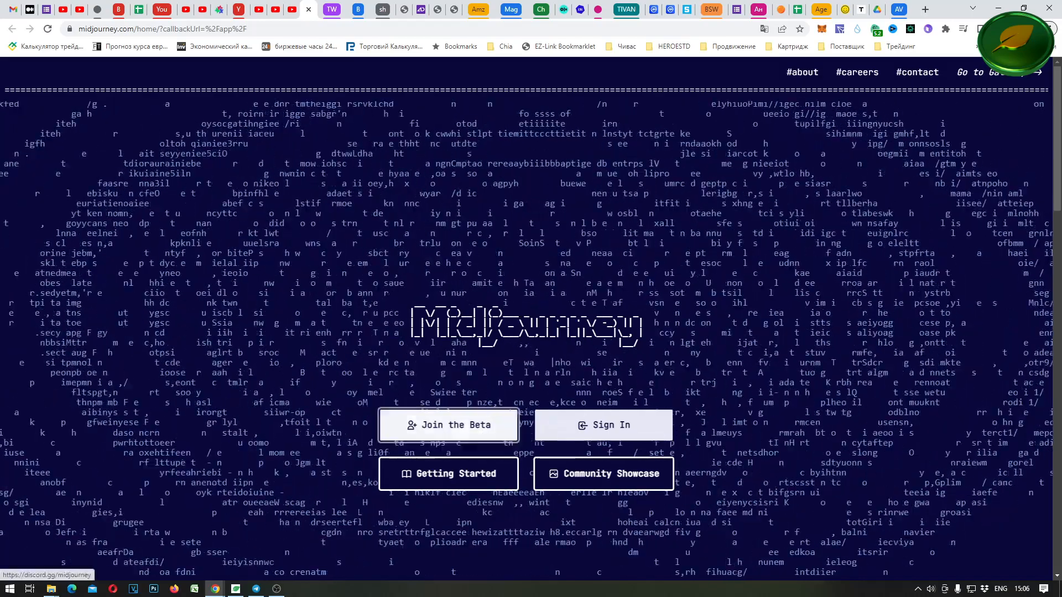
# Join the Midjourney beta by accepting its Discord server invitation and completing the human check with the three tulip images
pyautogui.click(426, 434)
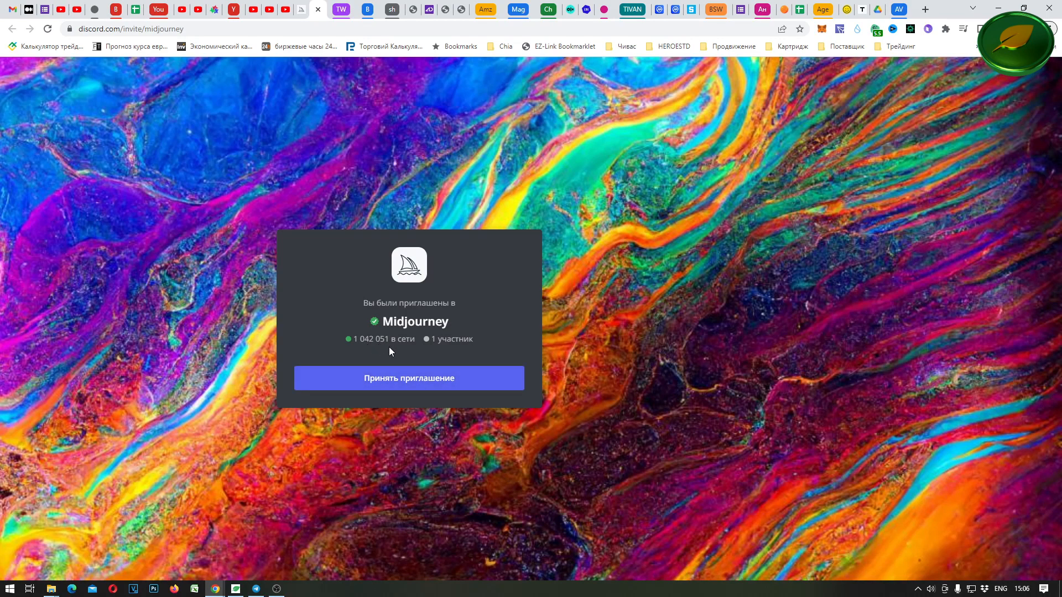
pyautogui.click(406, 379)
pyautogui.click(465, 372)
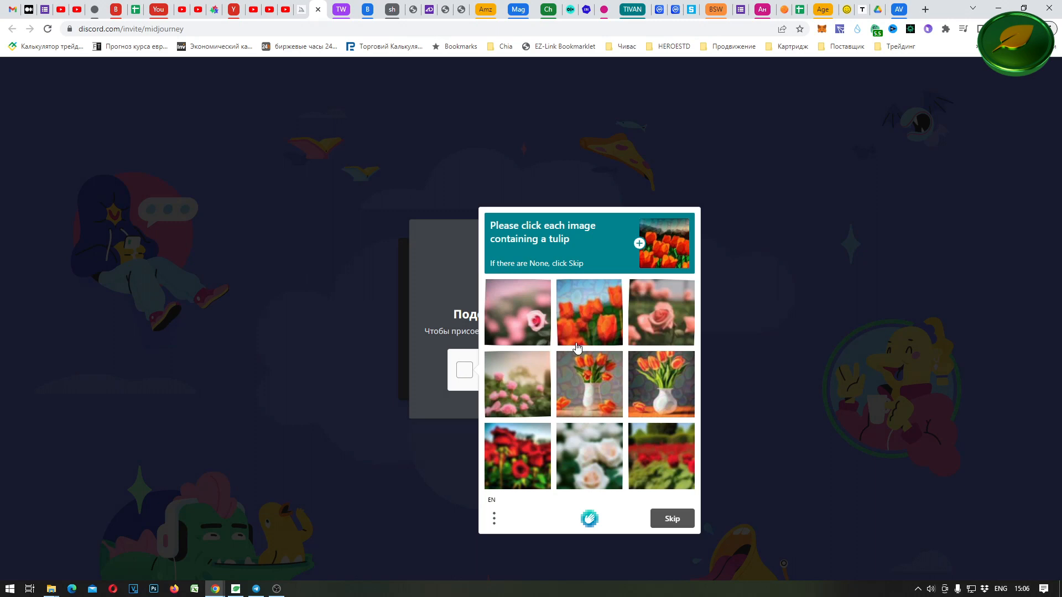
pyautogui.click(601, 313)
pyautogui.click(600, 359)
pyautogui.click(670, 377)
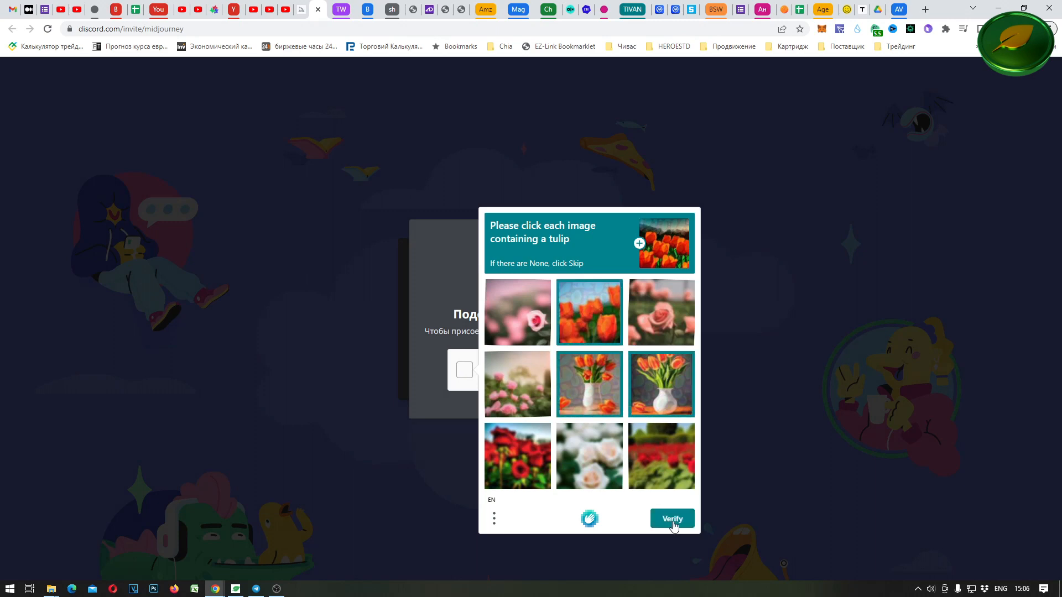
pyautogui.click(672, 520)
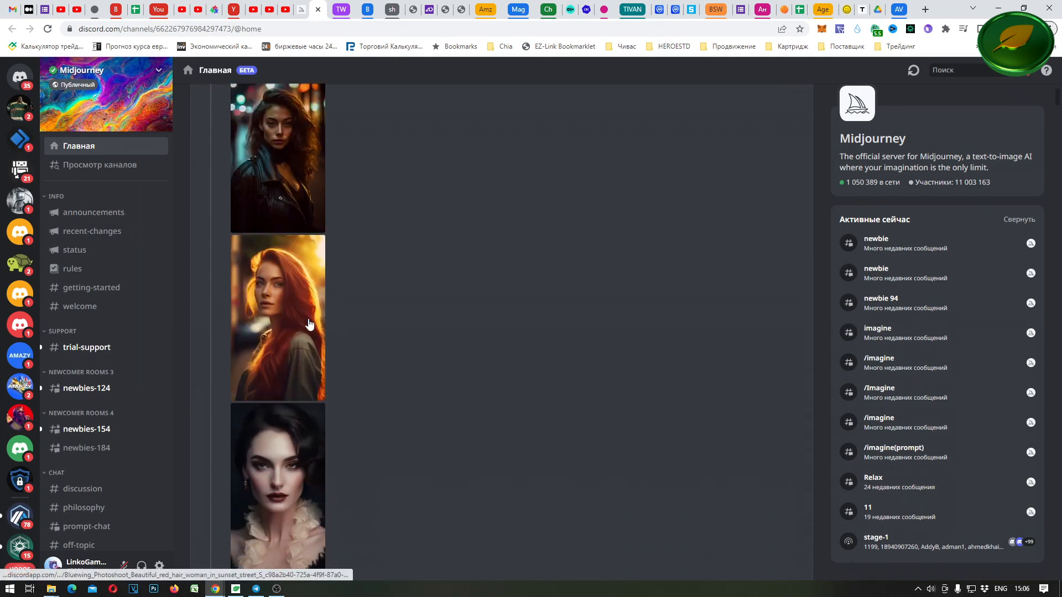
# Look through the featured v4-showcase portraits on the Midjourney server's home page
pyautogui.scroll(-4, 309, 325)
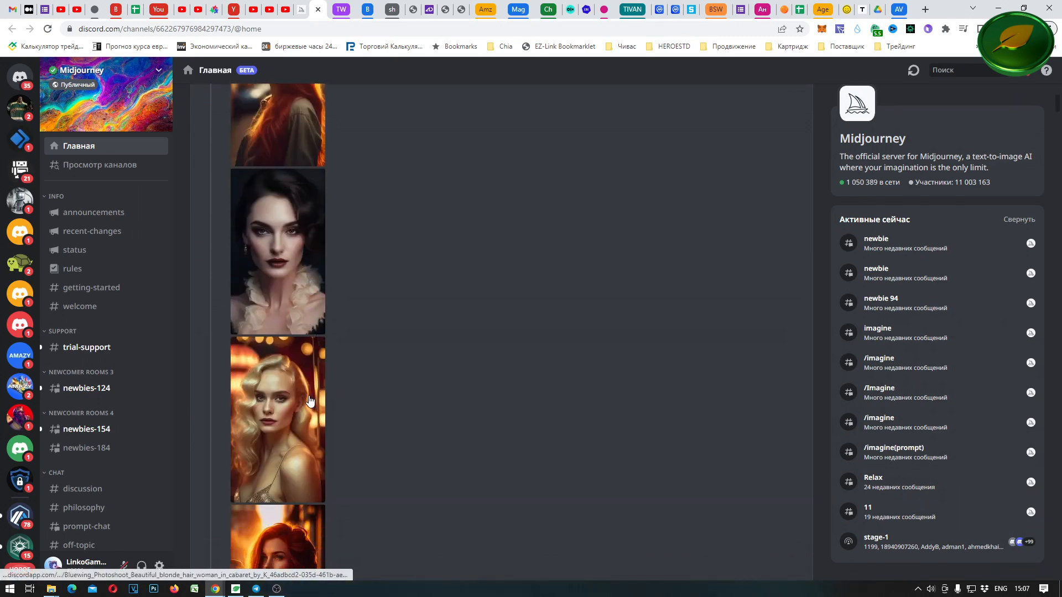
pyautogui.scroll(-4, 312, 347)
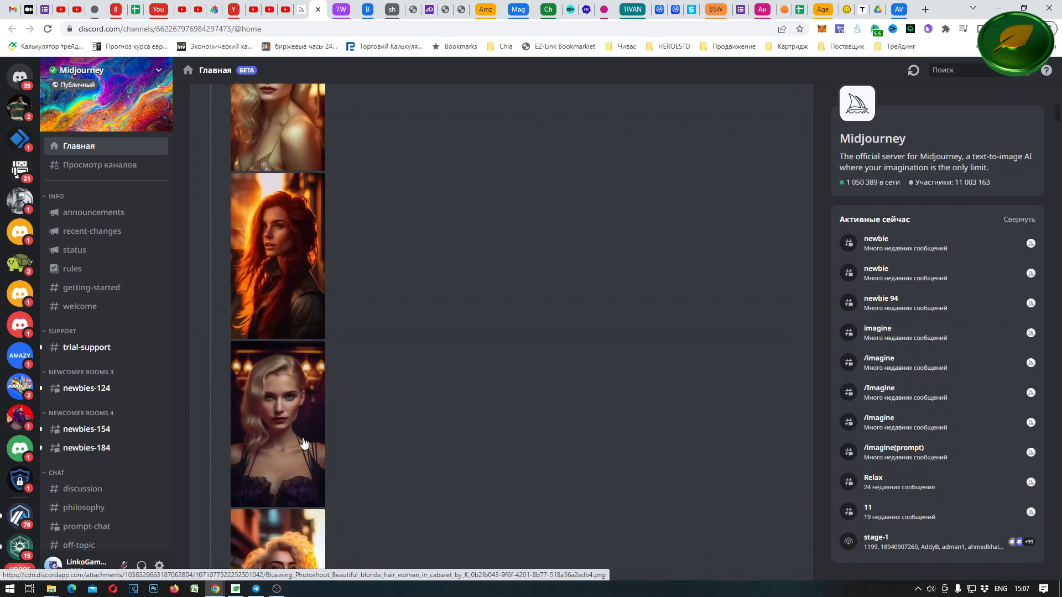
pyautogui.scroll(-4, 310, 441)
pyautogui.scroll(16, 313, 440)
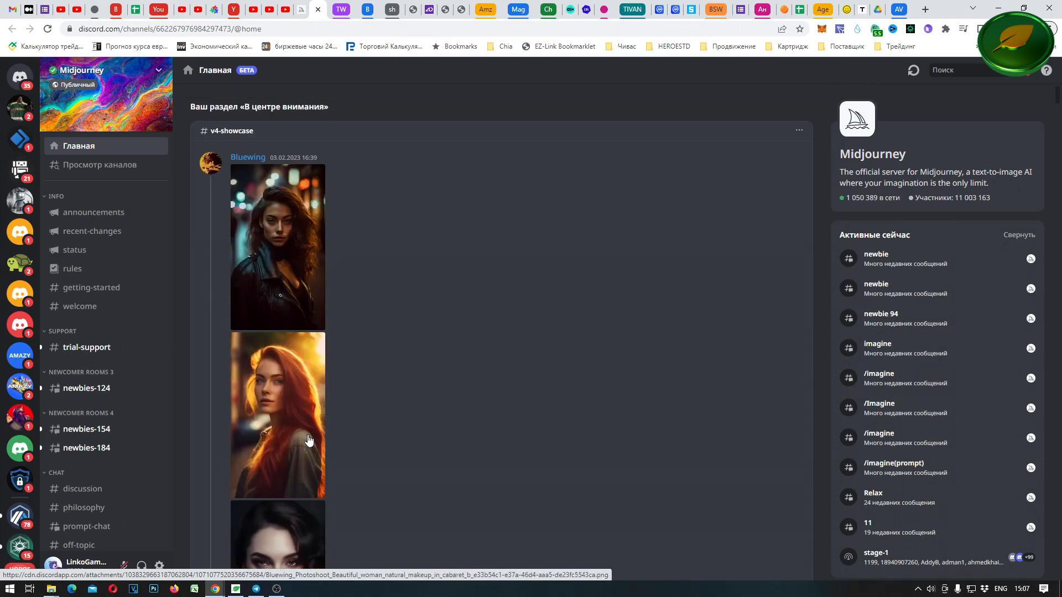
pyautogui.scroll(-19, 308, 435)
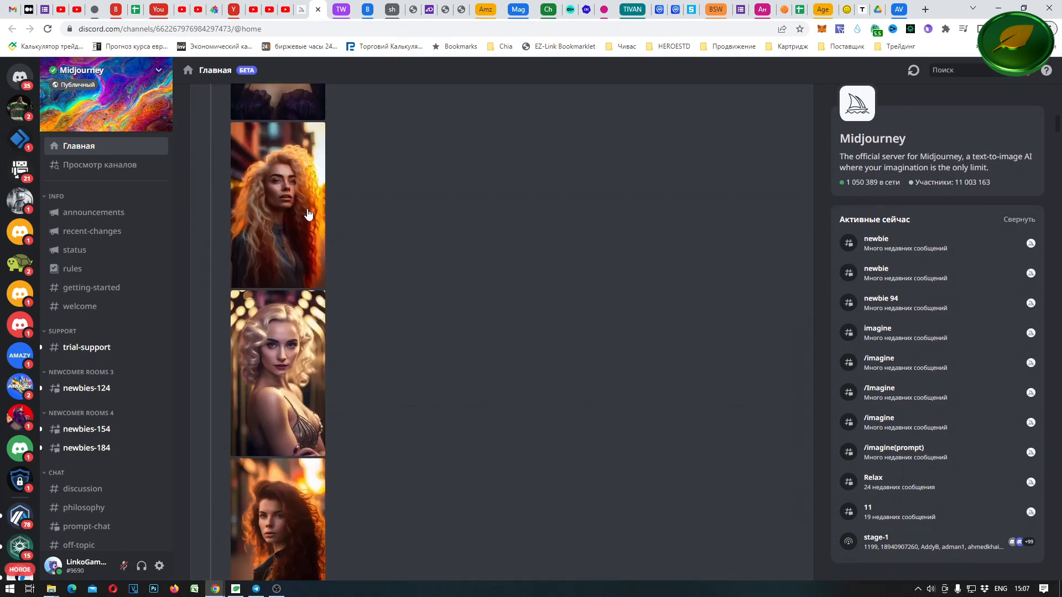
pyautogui.scroll(-4, 313, 274)
pyautogui.scroll(-3, 327, 280)
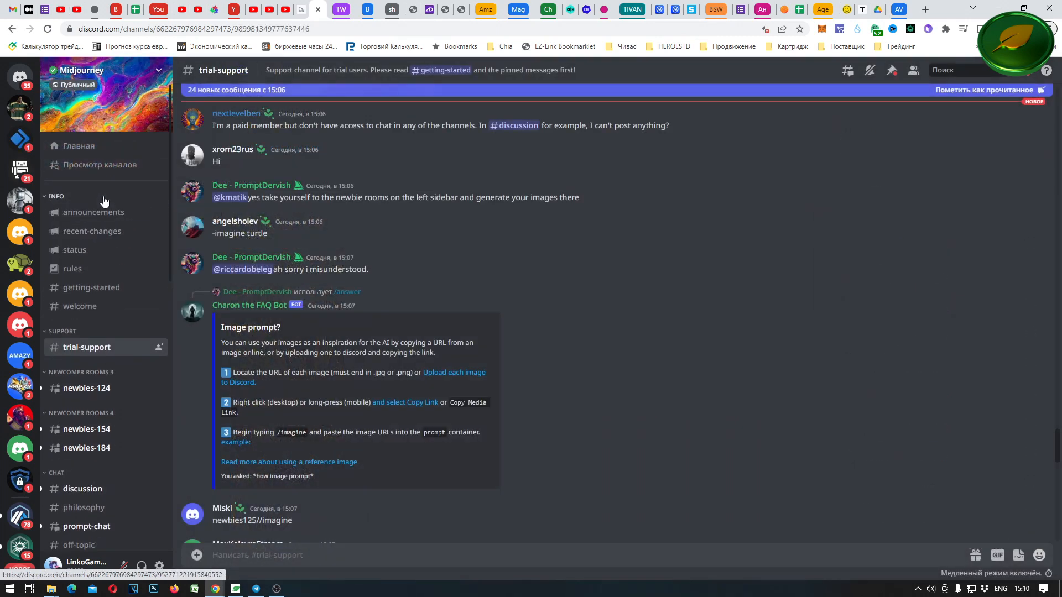
# Look through the Midjourney server's channel list, from the info and newcomer rooms to the showcase and themed image channels
pyautogui.scroll(-5, 106, 207)
pyautogui.scroll(-10, 106, 210)
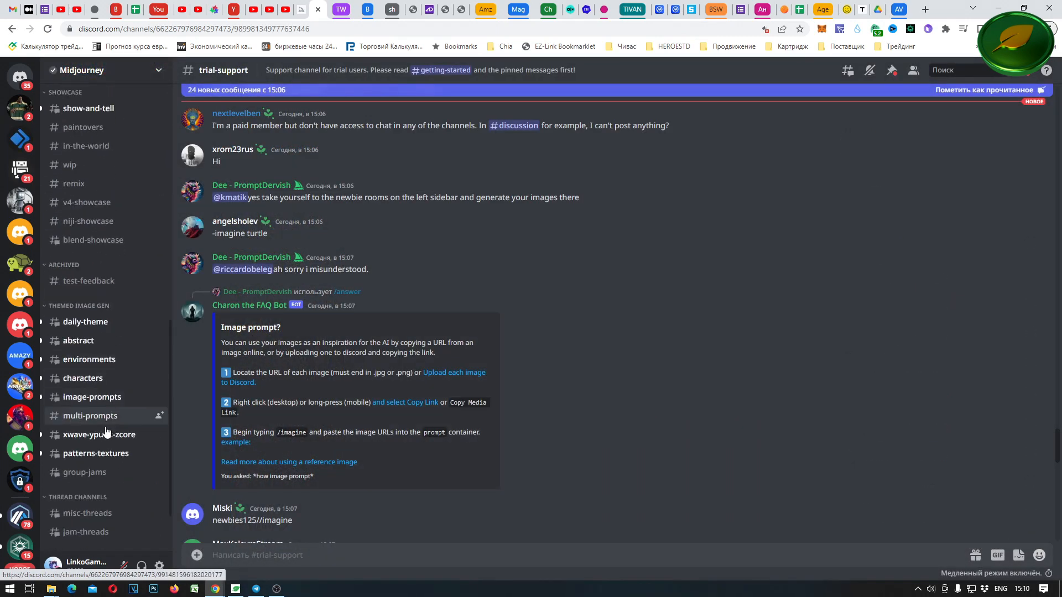
pyautogui.scroll(9, 116, 477)
pyautogui.scroll(3, 125, 436)
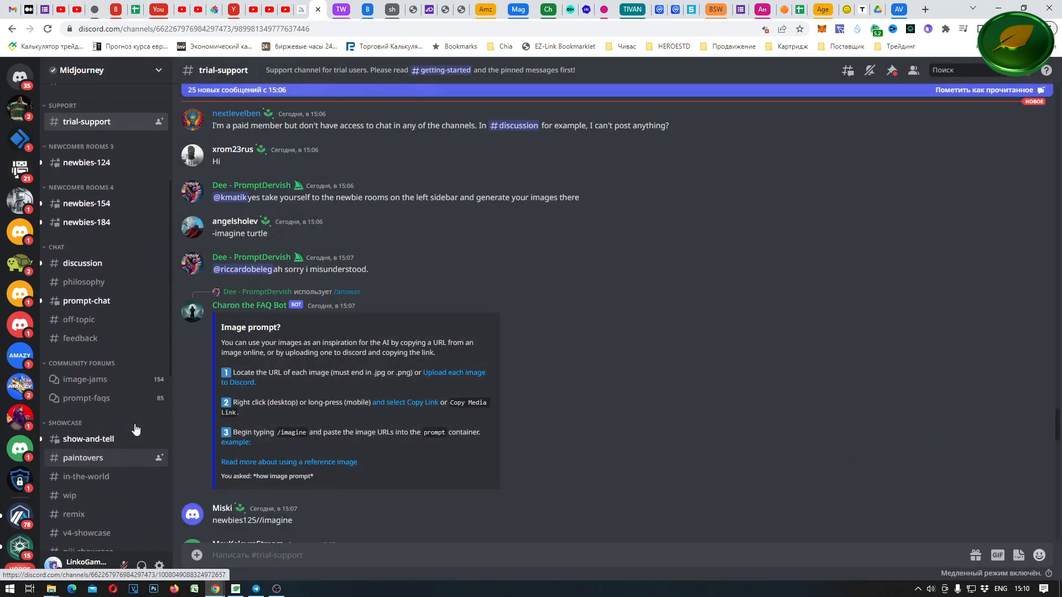
pyautogui.moveTo(85, 311)
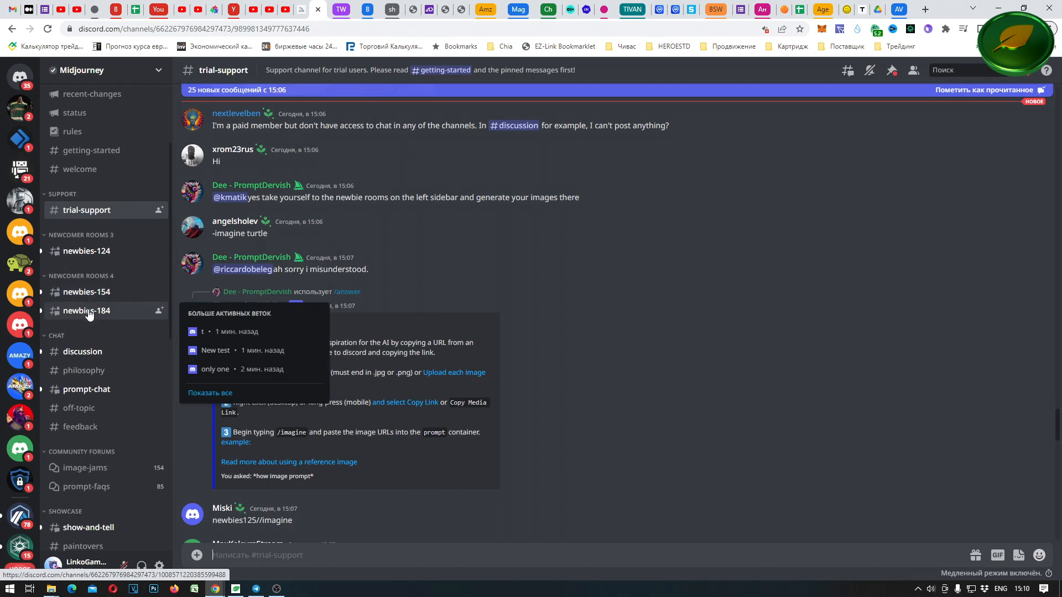
pyautogui.scroll(-3, 94, 354)
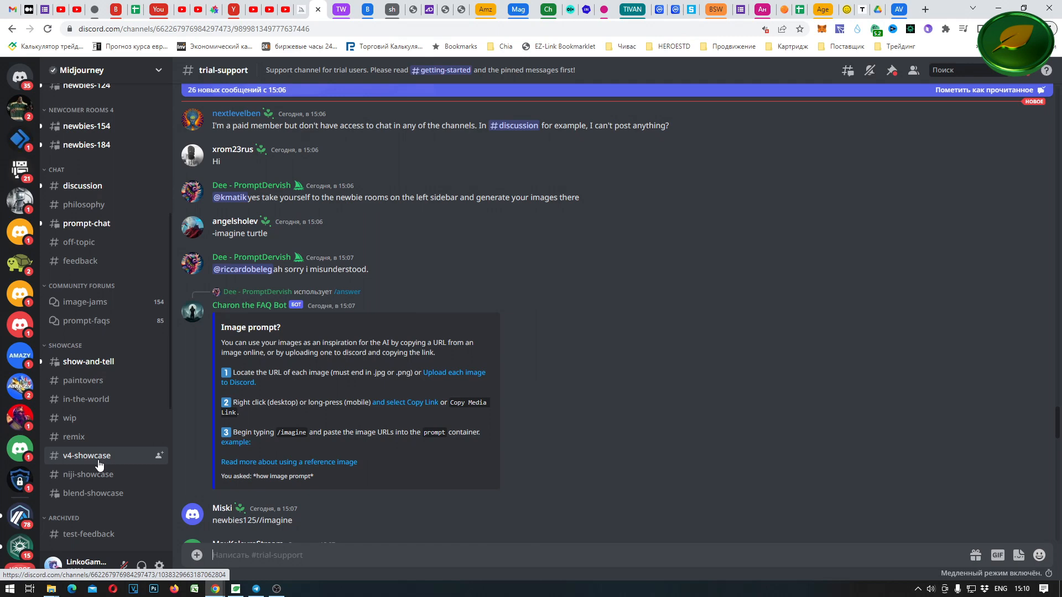
pyautogui.scroll(5, 99, 465)
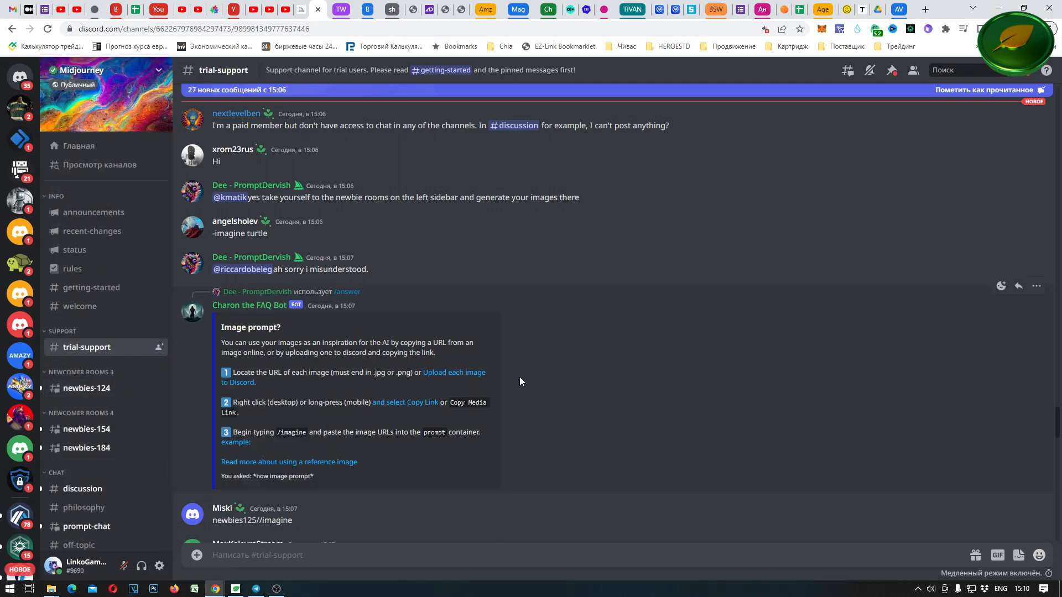
# Run /imagine with the test prompt "dsf" in the newbies-124 channel and accept the terms of service
pyautogui.click(87, 387)
pyautogui.write('/')
pyautogui.click(256, 521)
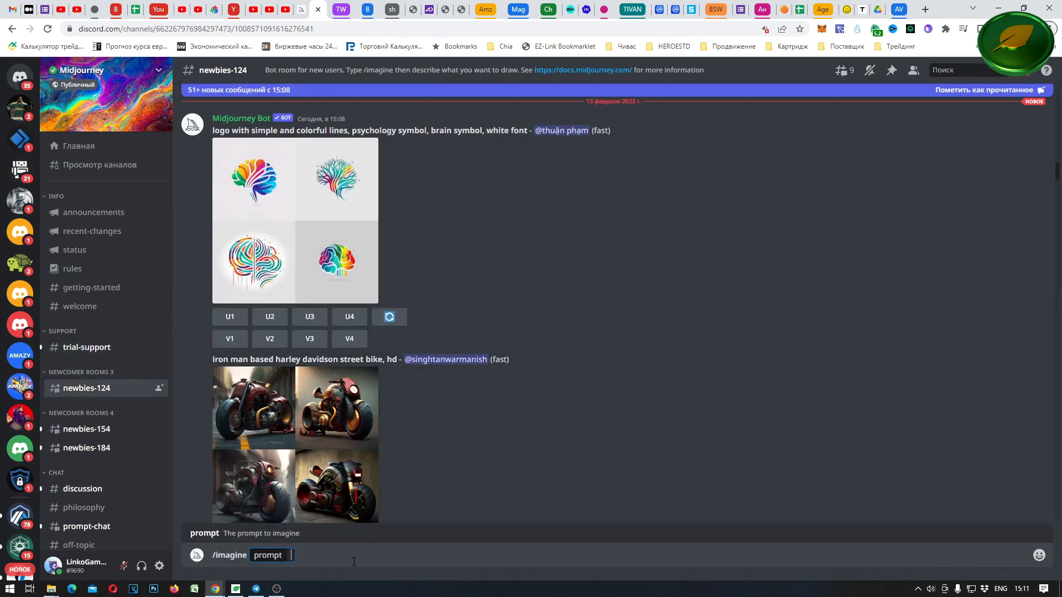
pyautogui.write('dsf')
pyautogui.press('Return')
pyautogui.click(239, 424)
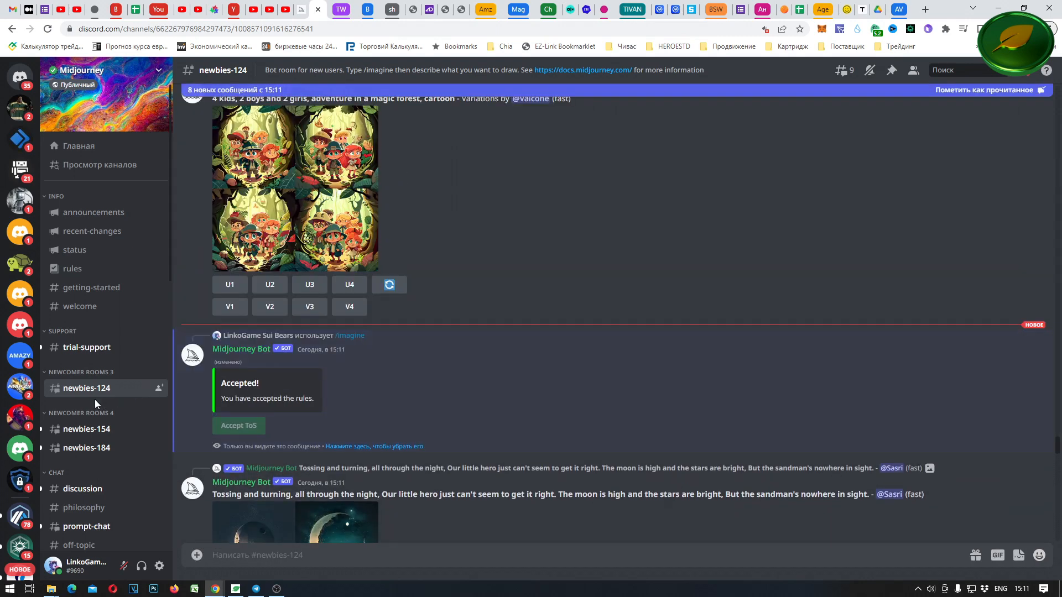
# Look through the images and prompts that other members generated in the newbies-124 channel
pyautogui.moveTo(88, 432)
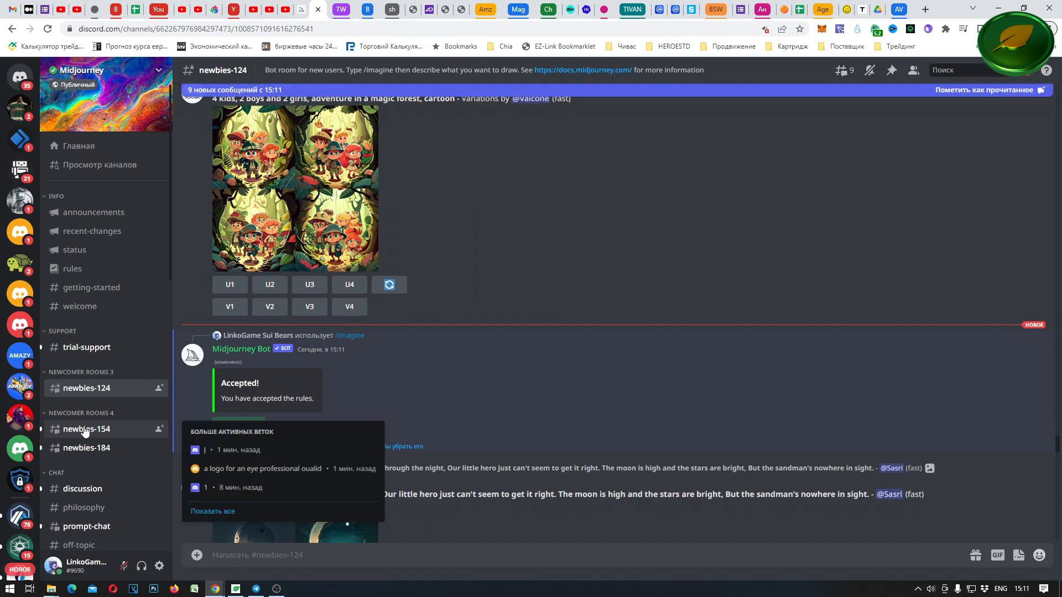
pyautogui.scroll(-10, 633, 321)
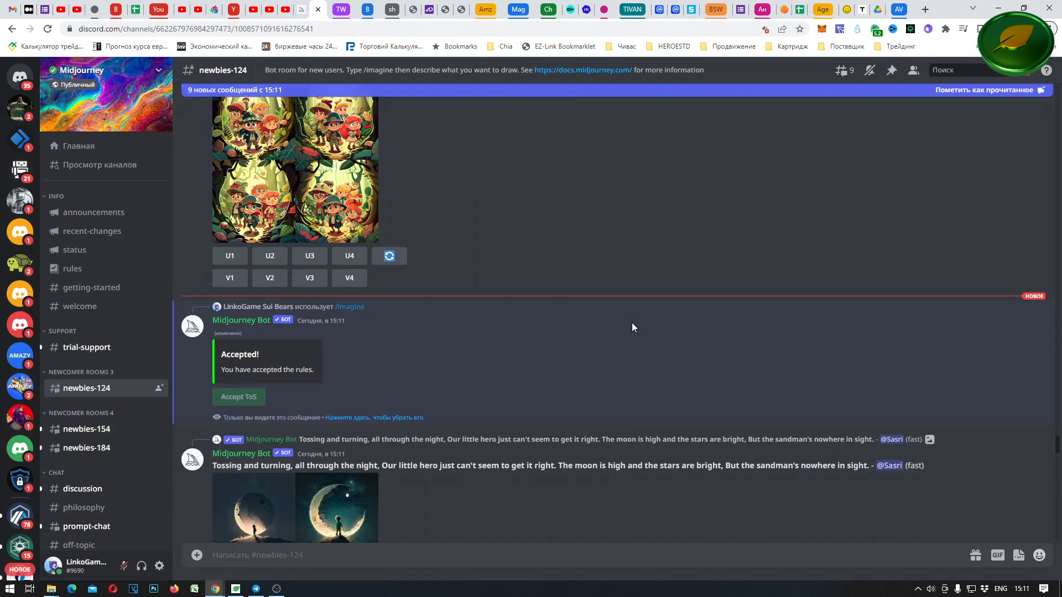
pyautogui.scroll(-10, 469, 385)
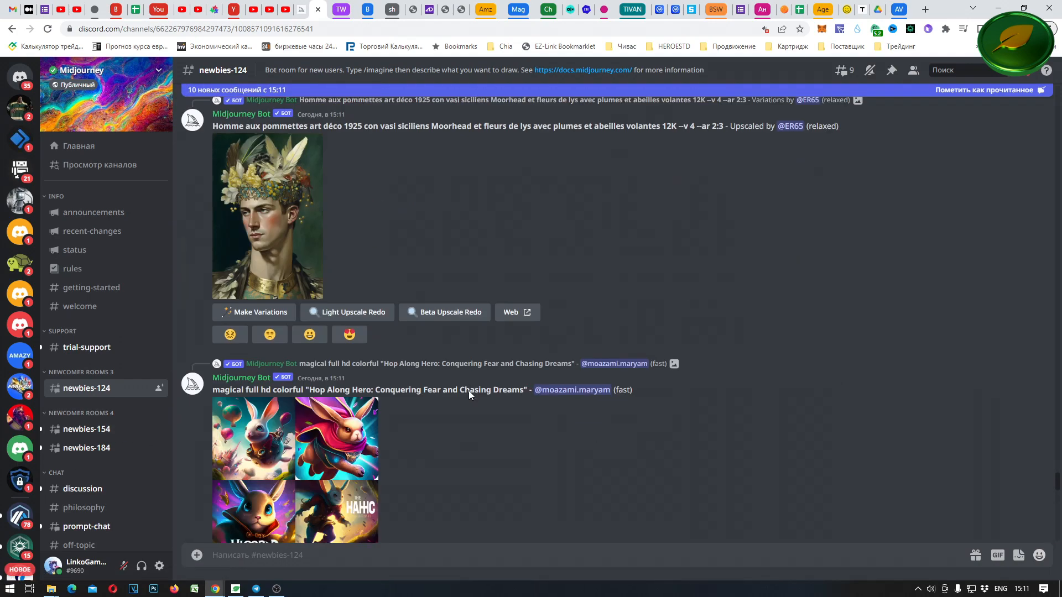
pyautogui.scroll(-4, 548, 413)
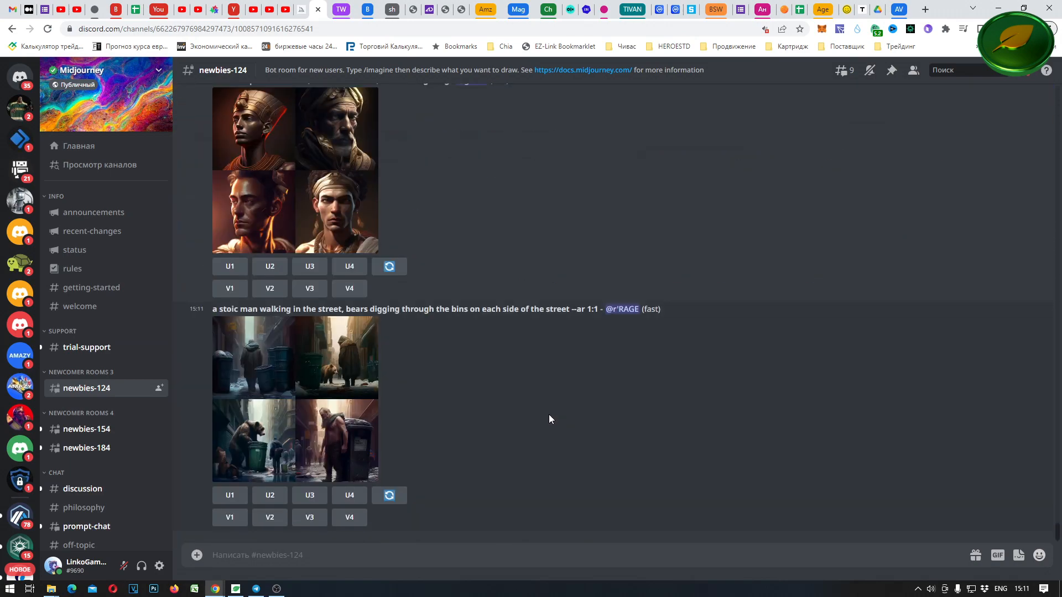
pyautogui.scroll(4, 550, 414)
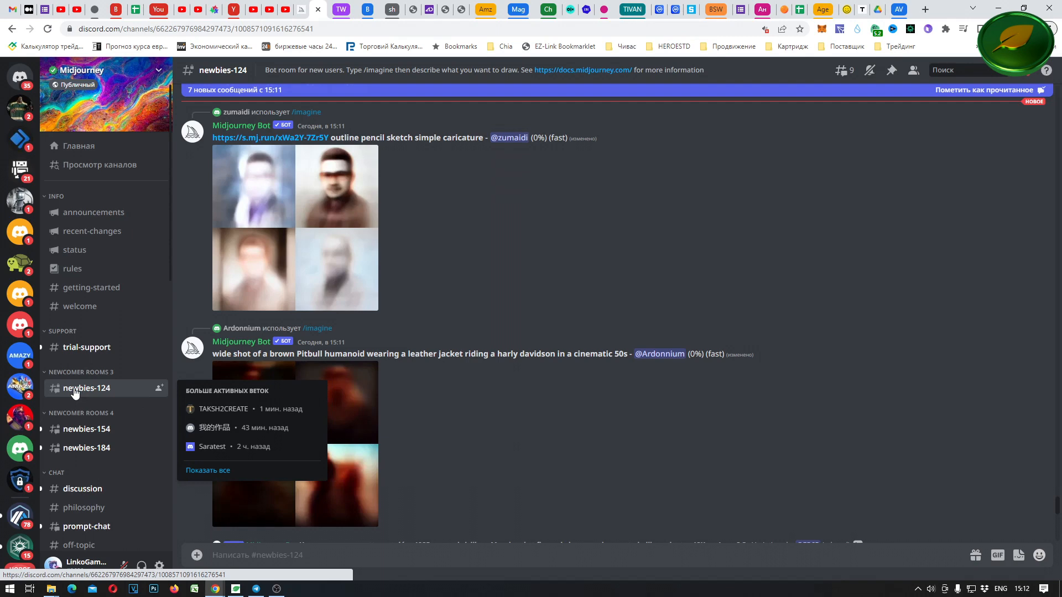
# Browse the threads of the newbies-154 channel and open the one listed directly above "https s mj run YY3QEIez Xs a" at its latest messages
pyautogui.click(74, 426)
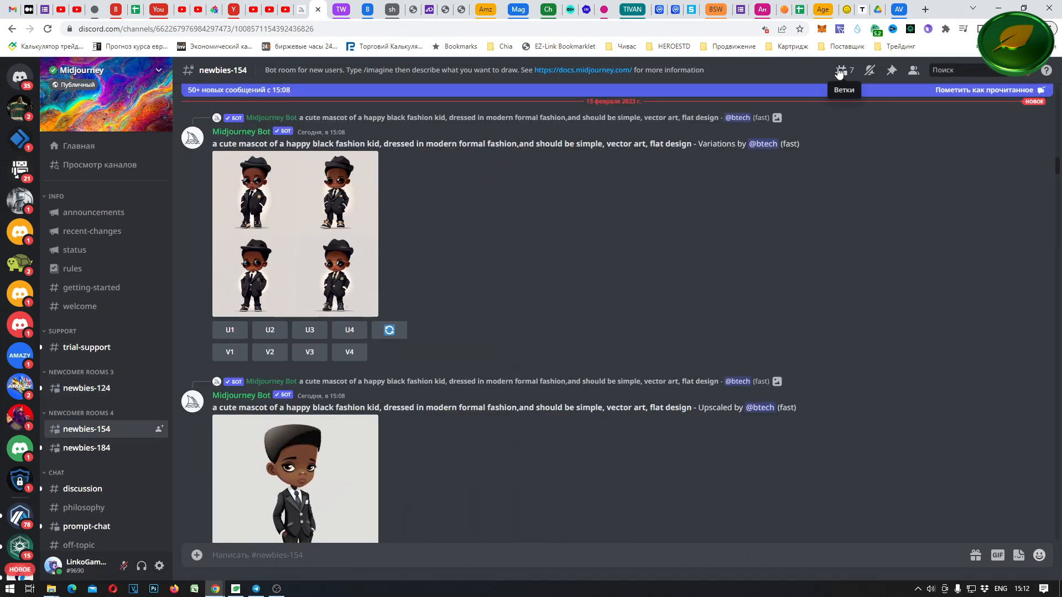
pyautogui.click(842, 72)
pyautogui.scroll(-5, 752, 263)
pyautogui.scroll(-4, 755, 267)
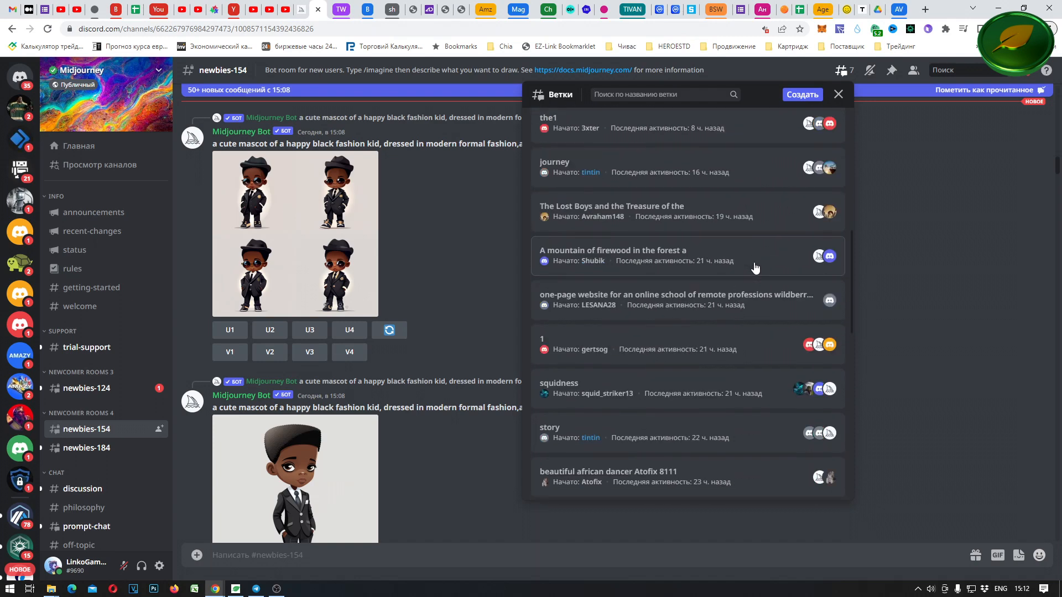
pyautogui.scroll(-3, 759, 285)
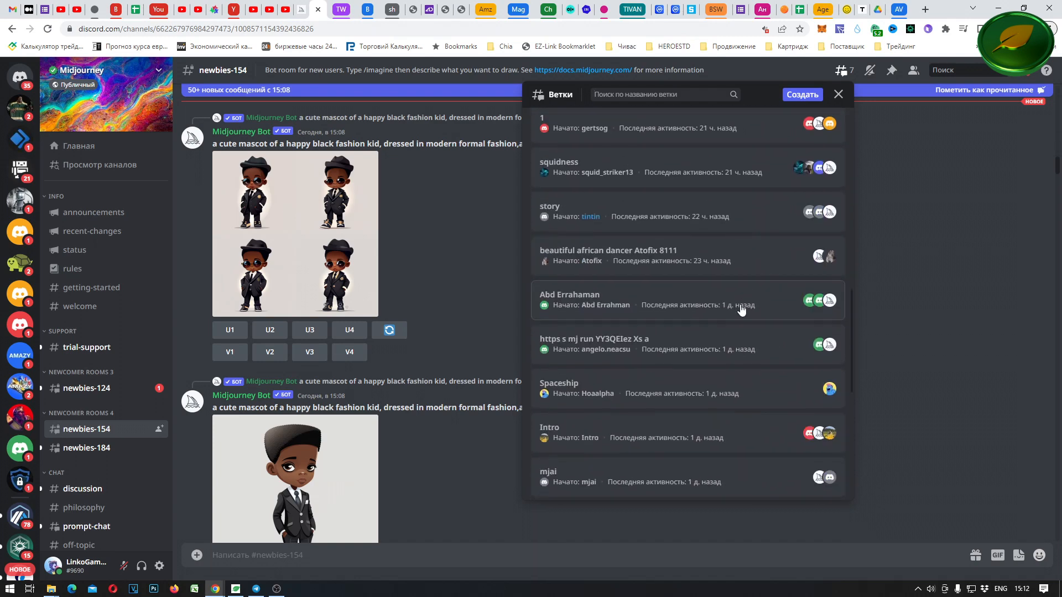
pyautogui.click(729, 305)
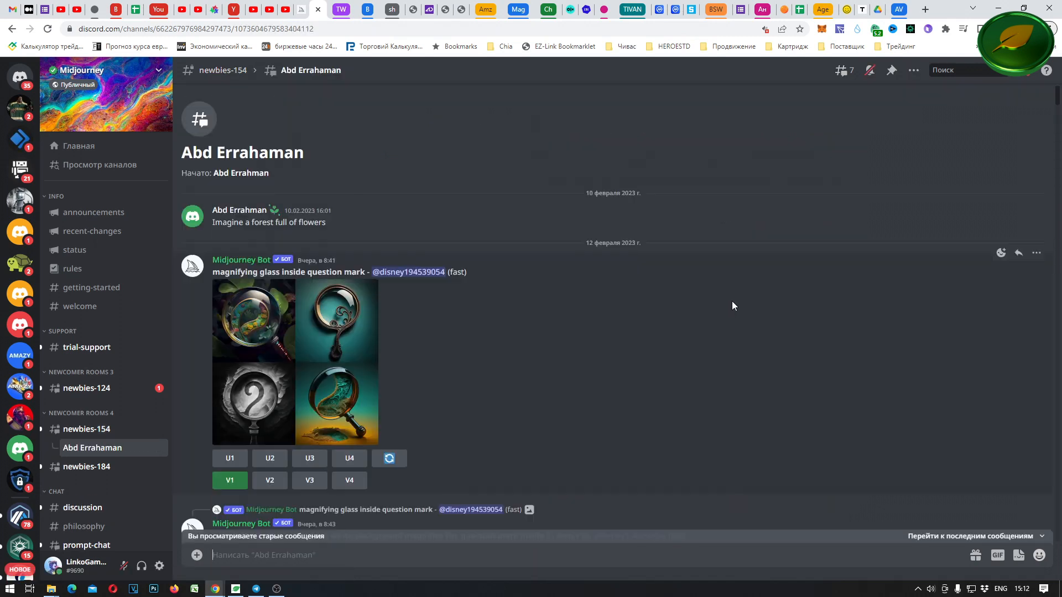
pyautogui.click(531, 536)
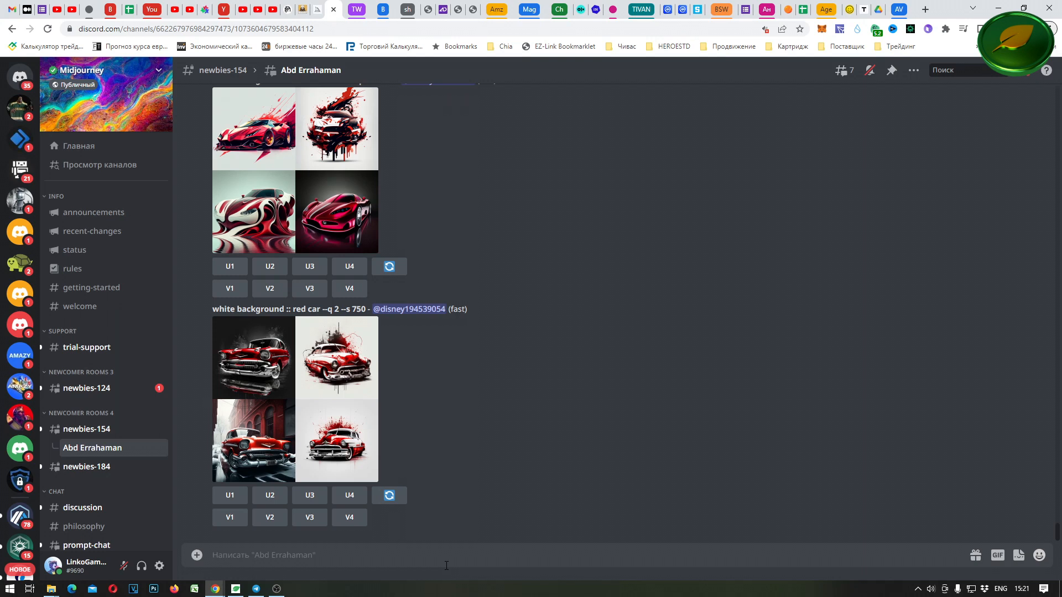
# Enter the prompt "IGUVERSE PLAY TO EARN game, Full-HD --testp --ar 16:9" for the /imagine command in the open thread
pyautogui.write('/')
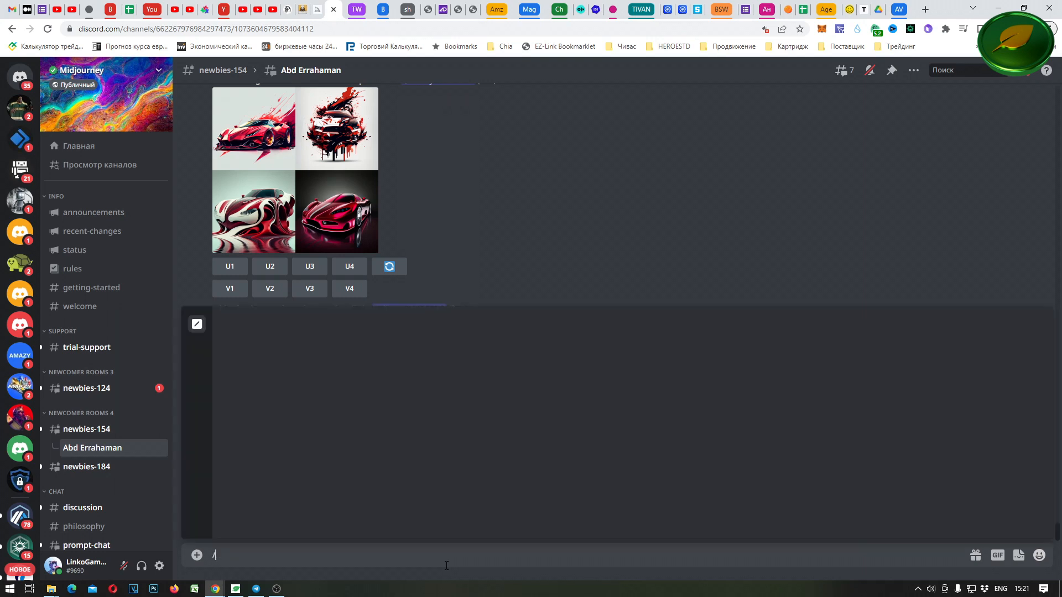
pyautogui.click(297, 351)
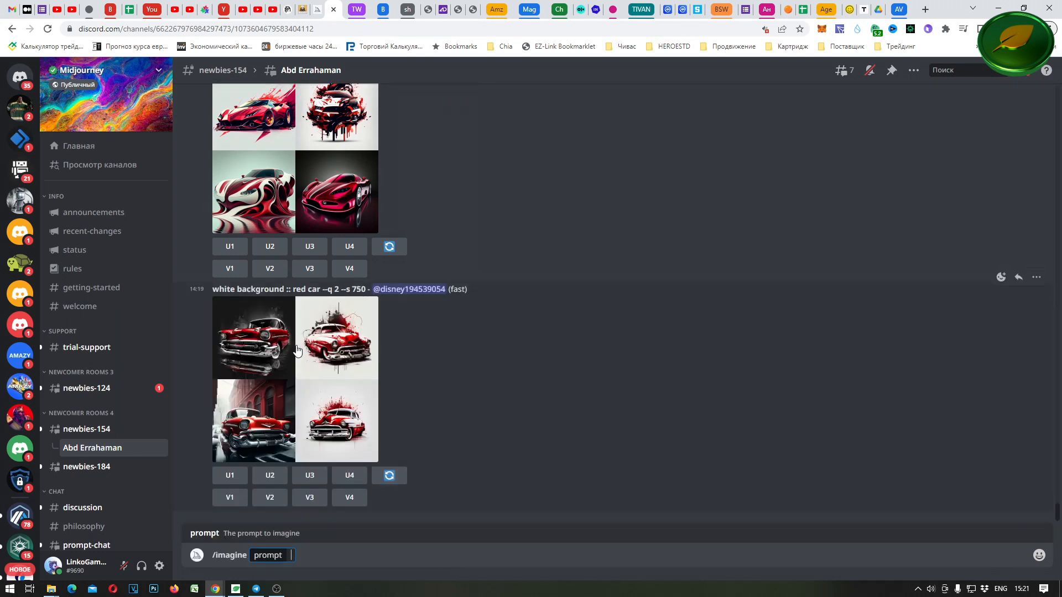
pyautogui.write('/imagine prompt: IGUVERSE PLAY TO EARN game, Full-HD --testp --ar 16:9')
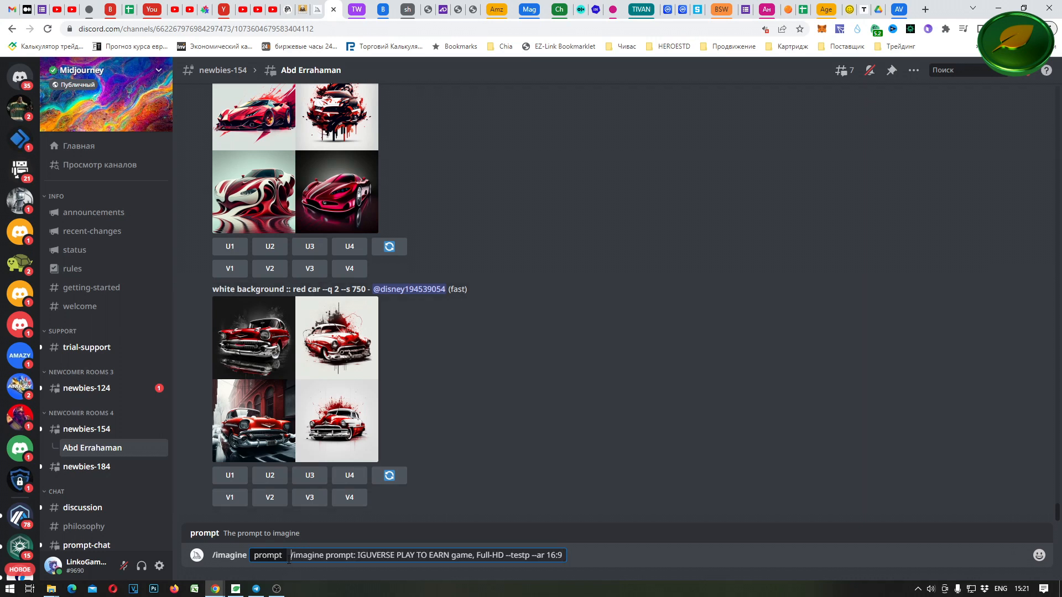
pyautogui.hotkey('ctrl', 'z')
pyautogui.hotkey('ctrl', 'z')
pyautogui.hotkey('ctrl', 'z')
pyautogui.write('/imagine prompt: IGUVERSE PLAY TO EARN game, Full-HD --testp --ar 16:9')
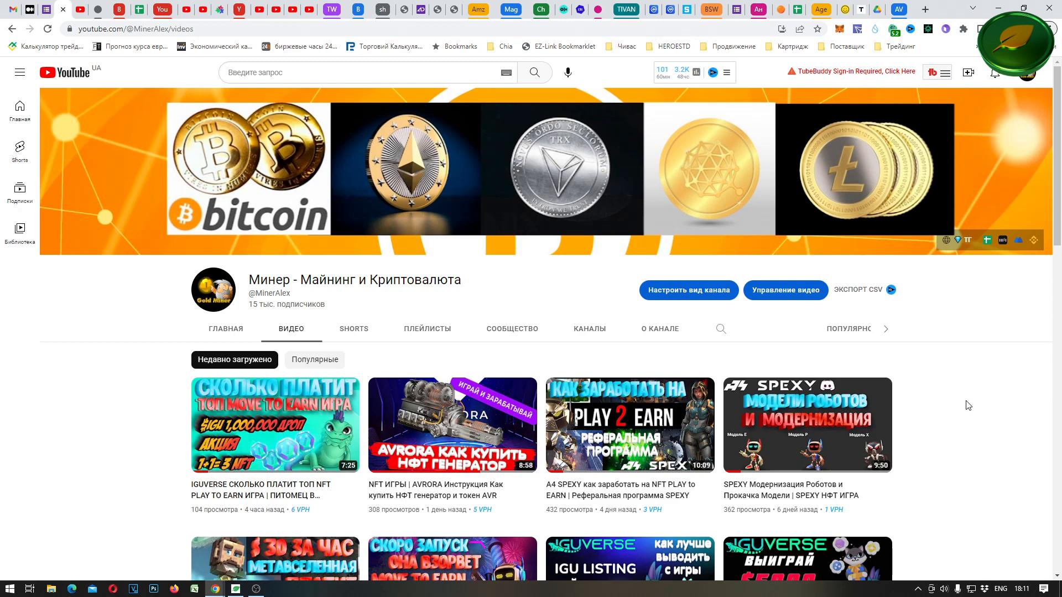
# Look through the recently uploaded videos and their thumbnails on the YouTube channel's video page
pyautogui.scroll(-3, 968, 405)
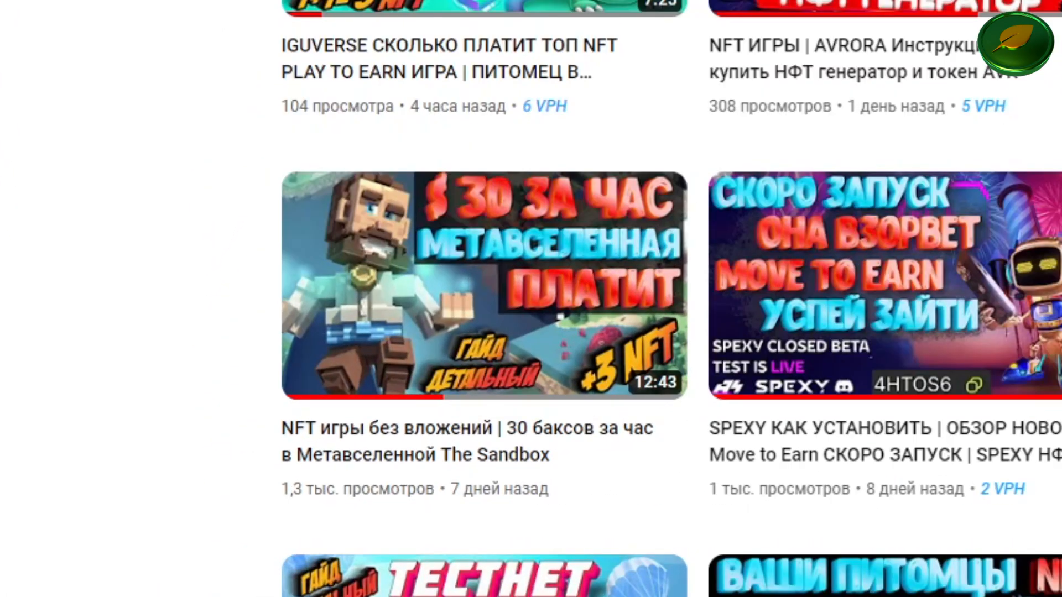
pyautogui.moveTo(451, 304)
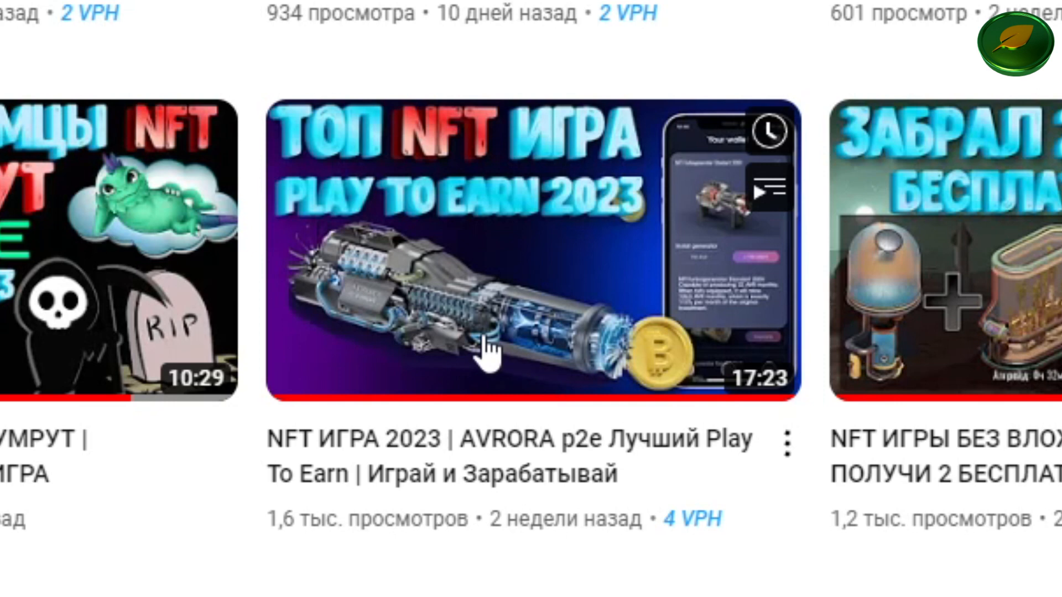
pyautogui.scroll(-10, 490, 349)
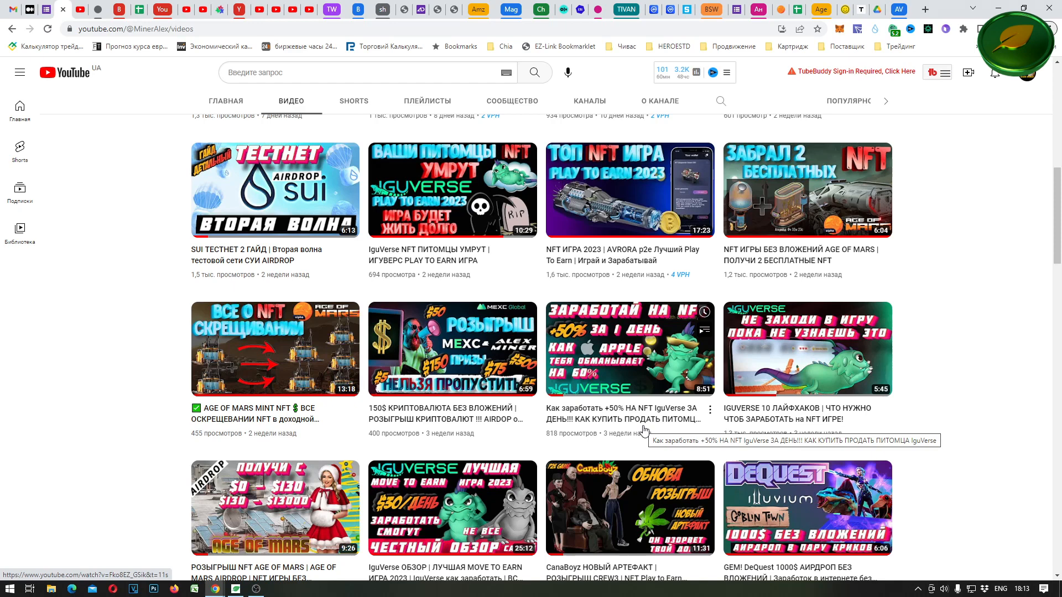
pyautogui.scroll(1, 647, 435)
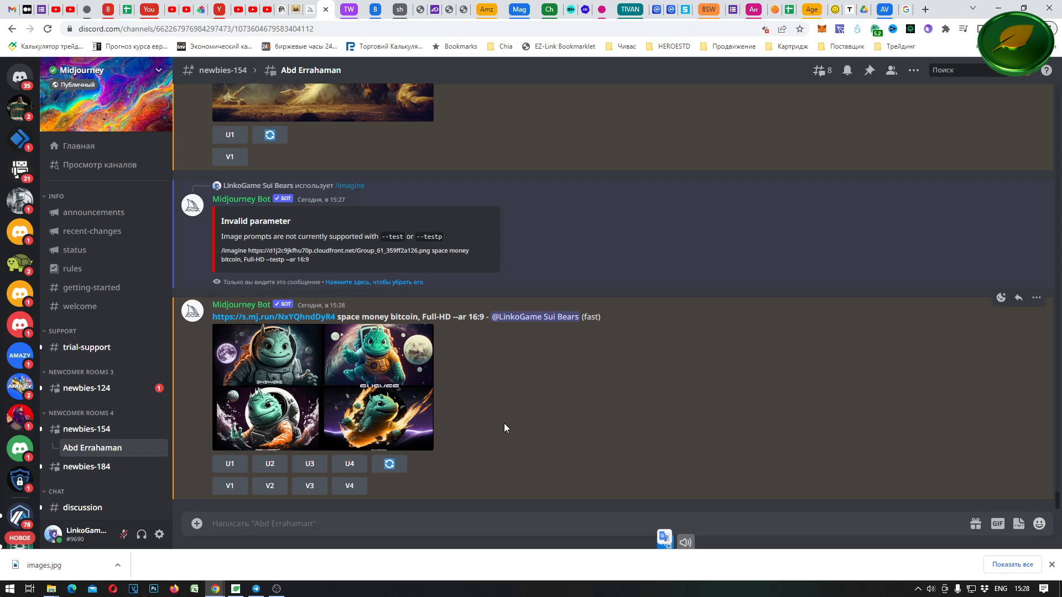
# Enlarge the space money bitcoin grid in Discord and review its prompt, detail categories and Midjourney parameters in the Promptomania Midjourney Prompt Builder
pyautogui.click(339, 403)
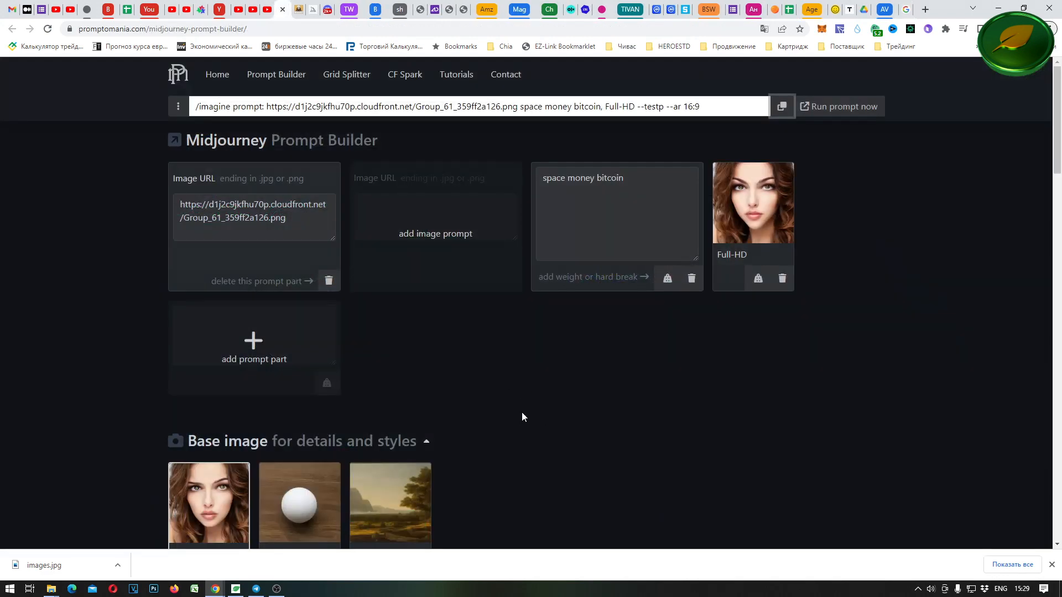
pyautogui.scroll(-6, 481, 354)
pyautogui.scroll(6, 505, 403)
pyautogui.moveTo(304, 227); pyautogui.dragTo(159, 206)
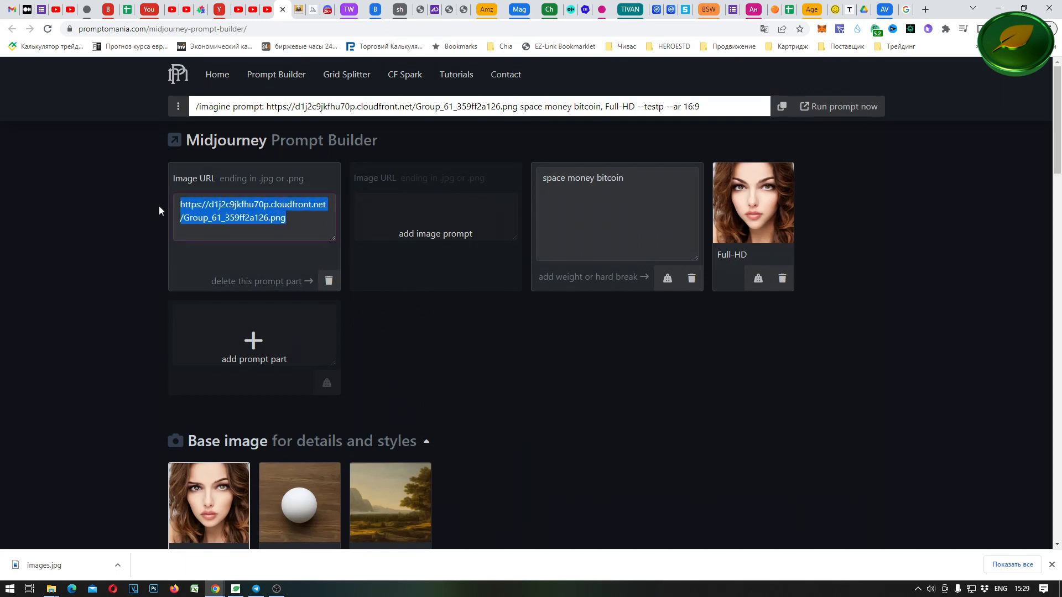
pyautogui.click(473, 366)
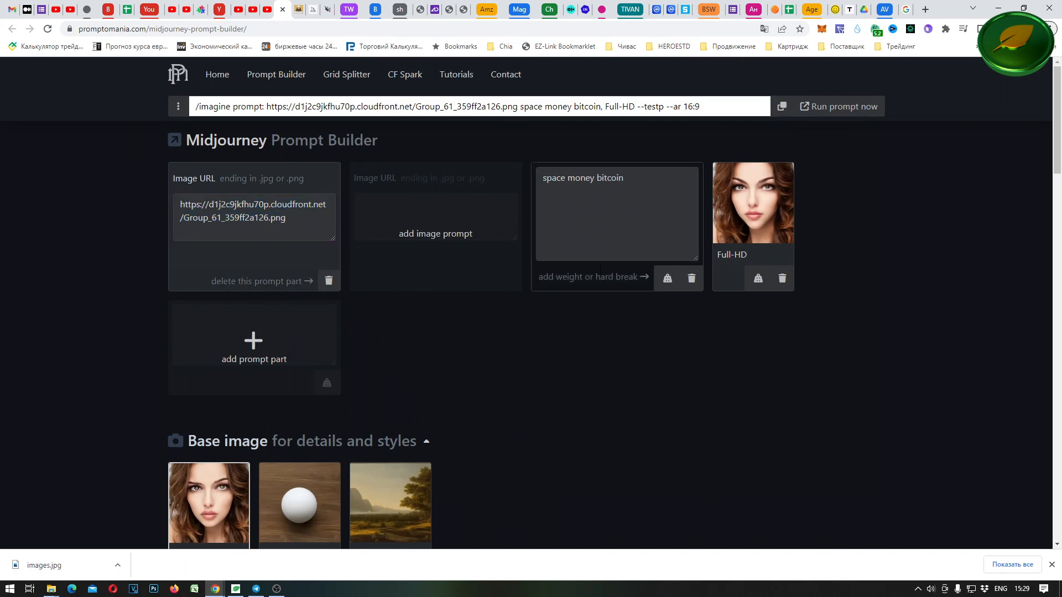
pyautogui.scroll(-3, 641, 220)
pyautogui.scroll(-1, 564, 334)
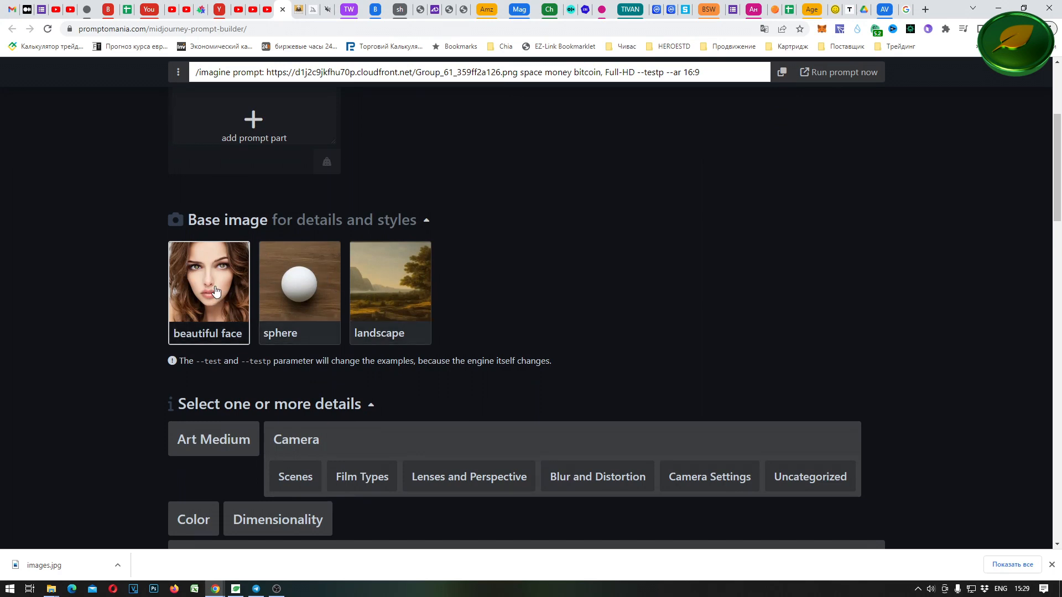
pyautogui.scroll(-1, 545, 288)
pyautogui.scroll(-3, 545, 288)
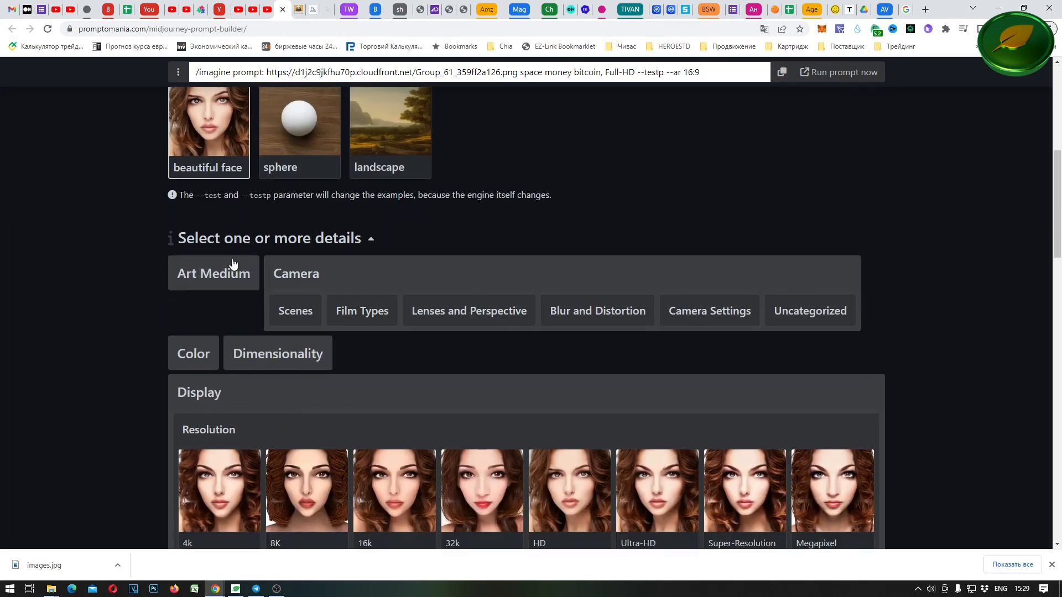
pyautogui.click(375, 243)
pyautogui.click(327, 239)
pyautogui.scroll(-3, 284, 337)
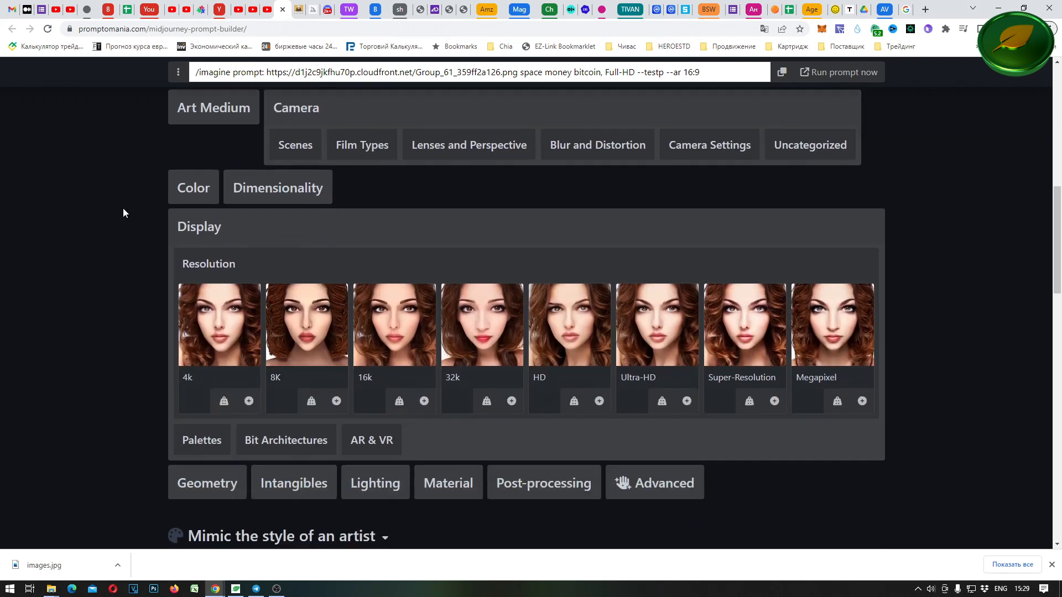
pyautogui.scroll(-4, 395, 290)
pyautogui.scroll(4, 395, 290)
pyautogui.scroll(-6, 778, 407)
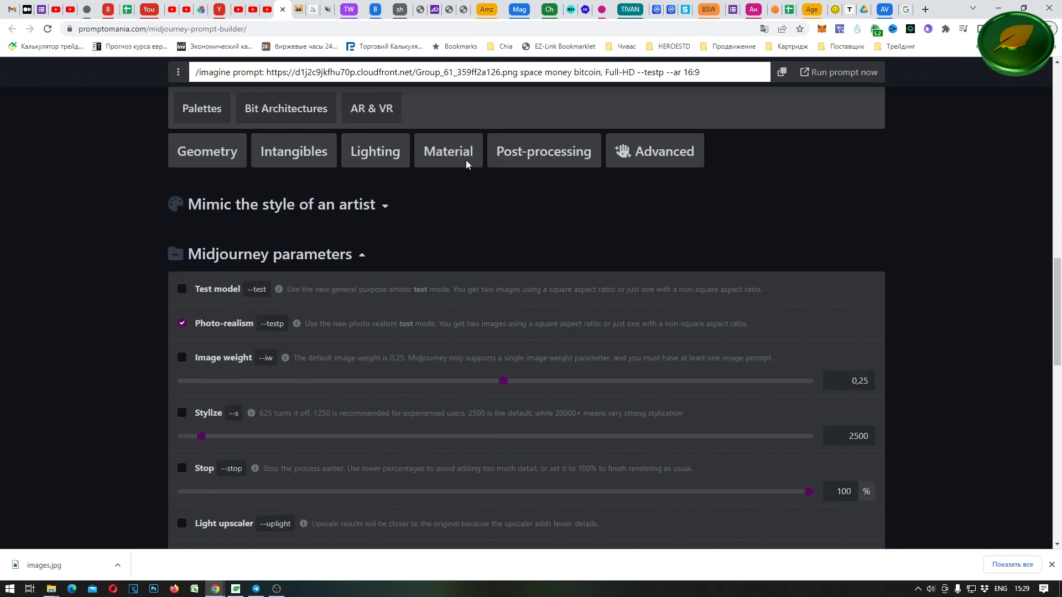
# Switch to the Midjourney prompt helper page and try the sizes --wallpaper and --ar 16:9, ending with --ar 3:4
pyautogui.click(298, 9)
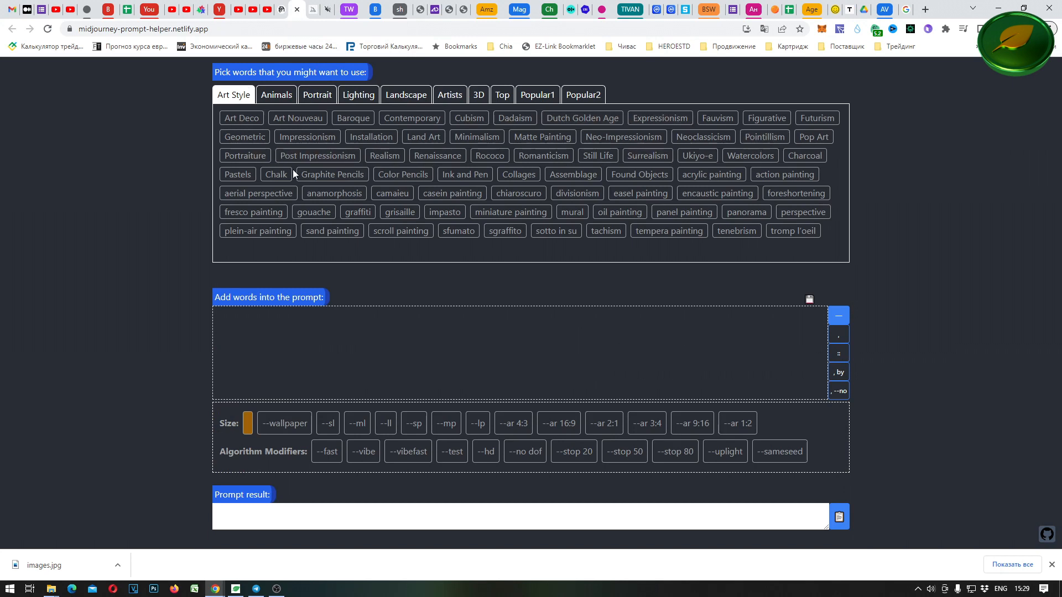
pyautogui.click(284, 423)
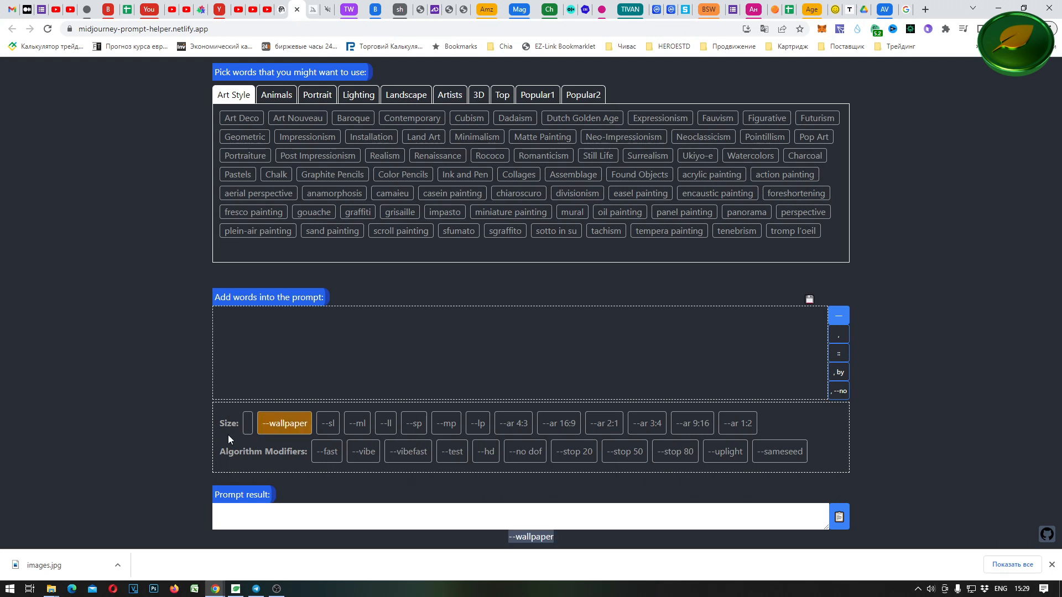
pyautogui.click(559, 423)
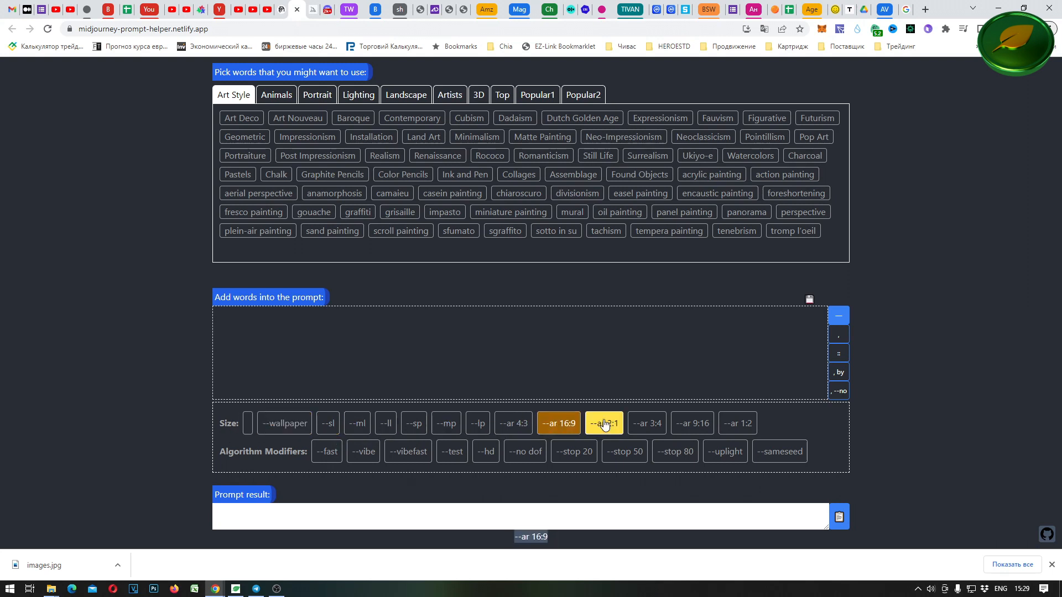
pyautogui.click(647, 423)
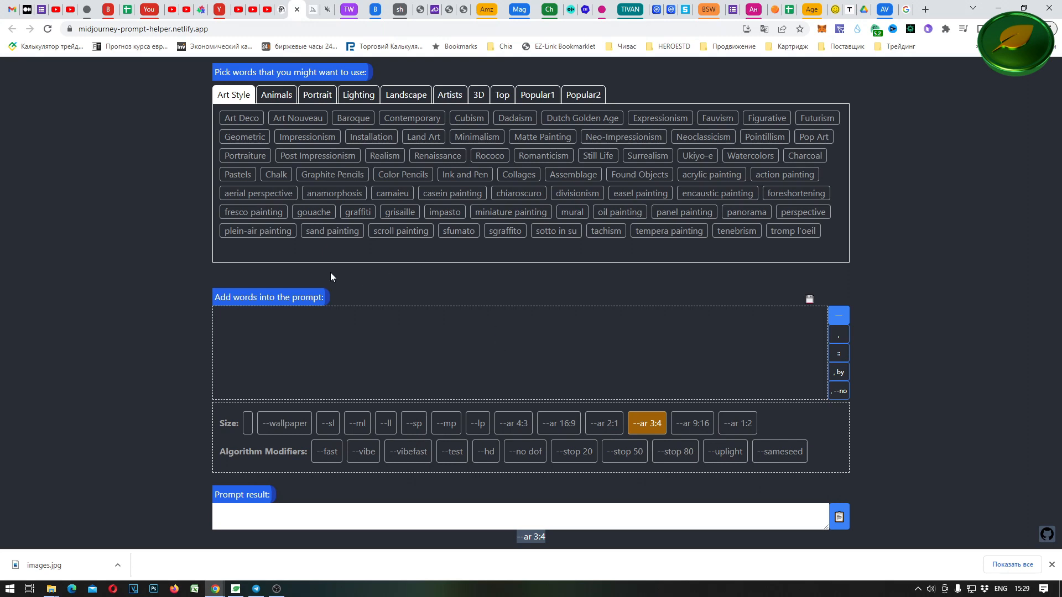
# Open the enlarged space money bitcoin grid from Discord in the browser and save it as a PNG in the IguVerse folder
pyautogui.click(328, 10)
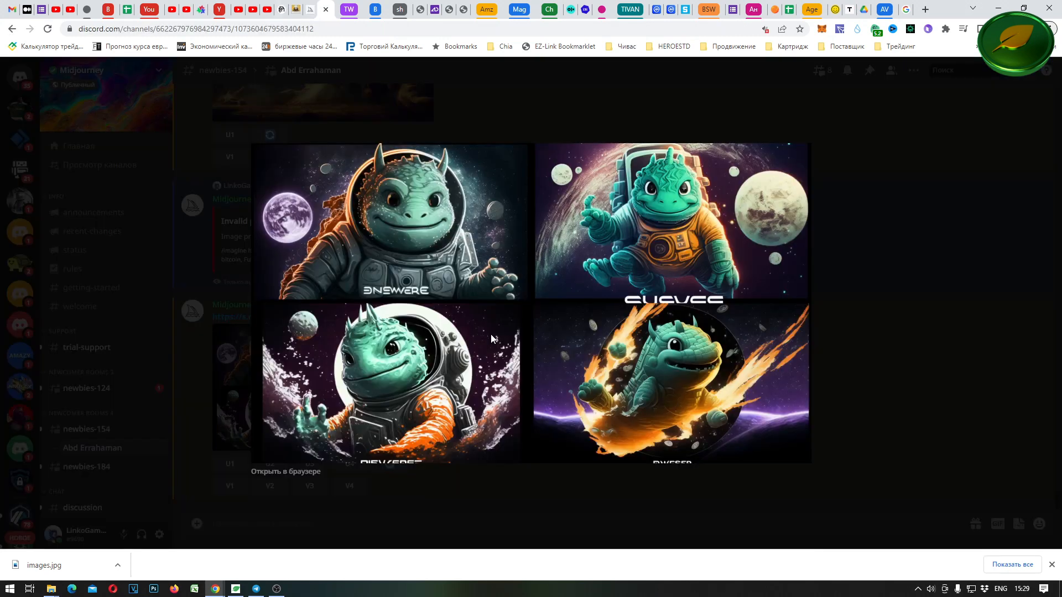
pyautogui.click(306, 473)
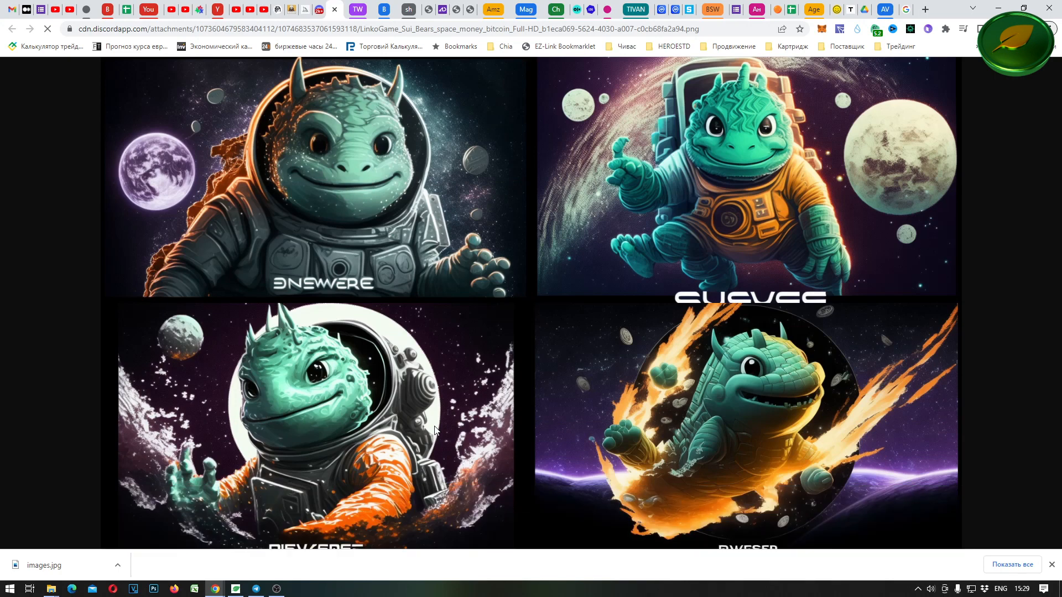
pyautogui.click(1051, 565)
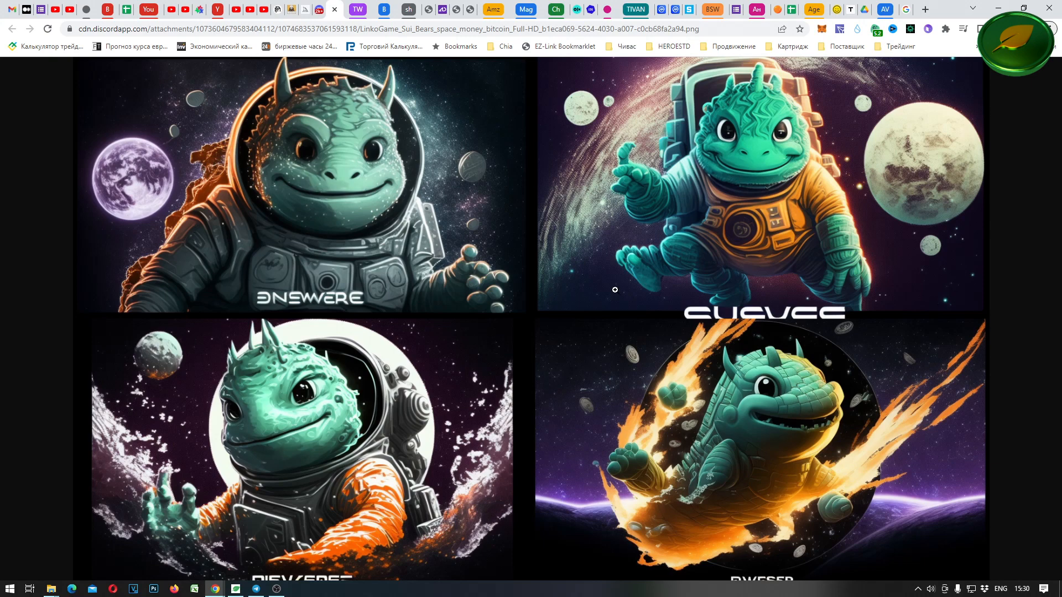
pyautogui.rightClick(623, 398)
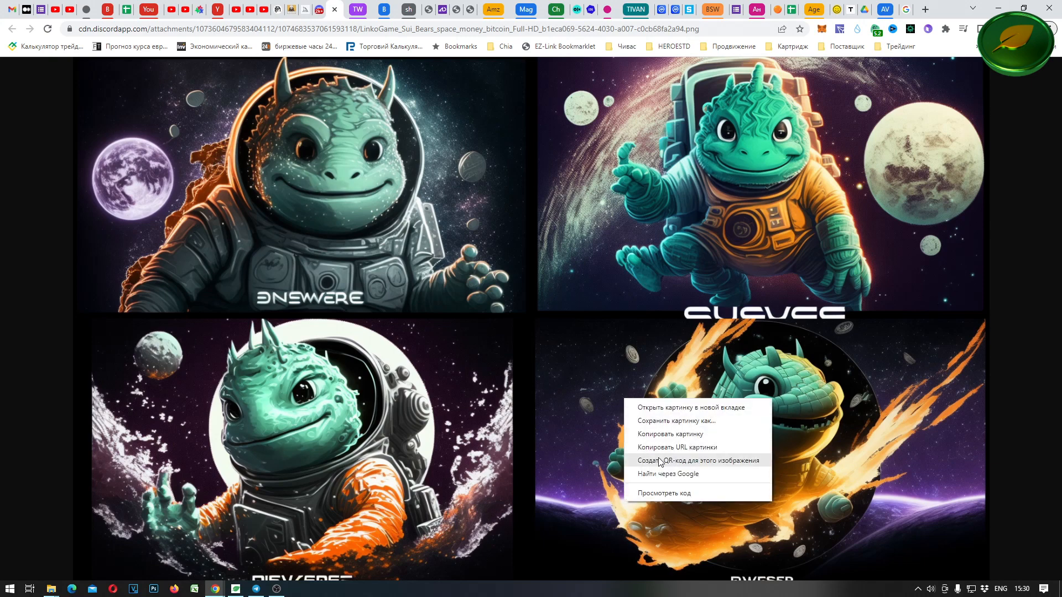
pyautogui.click(657, 419)
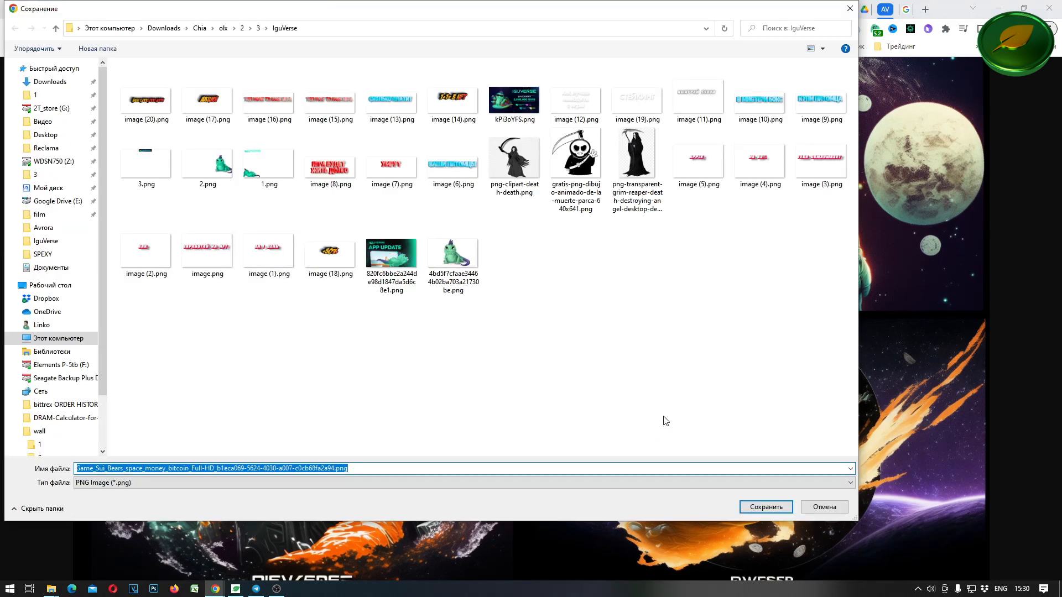
pyautogui.click(766, 507)
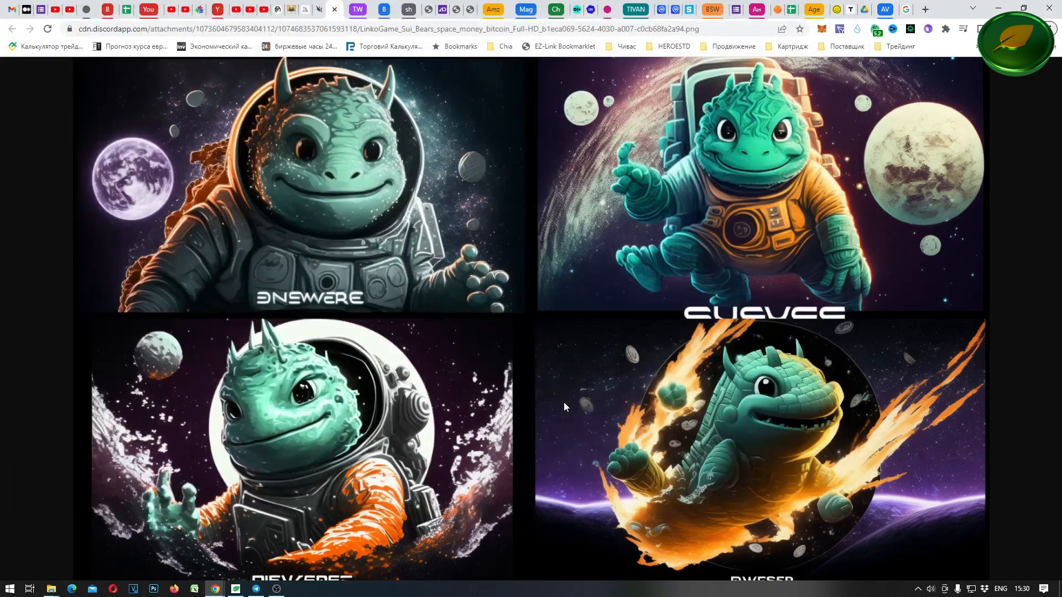
pyautogui.hotkey('ctrl', 'w')
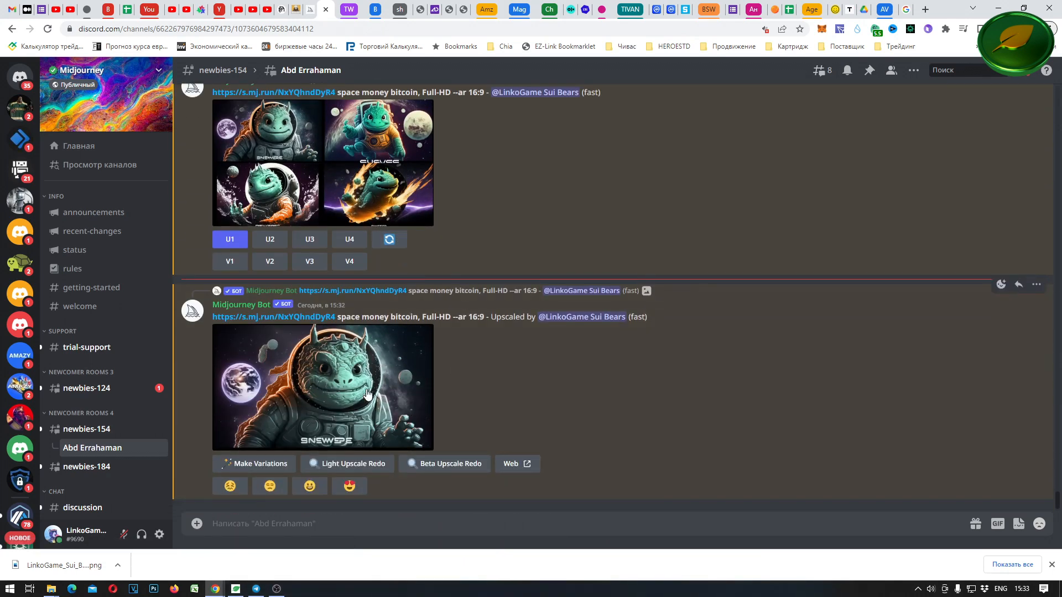
# Compare the upscaled astronaut image with the original four-image grid at enlarged size
pyautogui.click(343, 382)
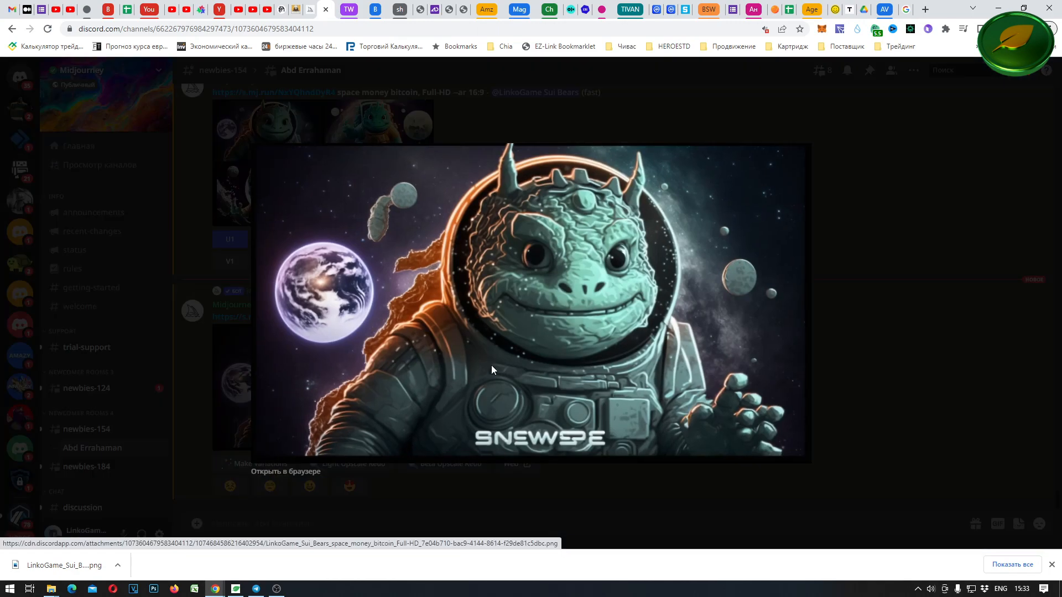
pyautogui.click(862, 311)
pyautogui.click(279, 139)
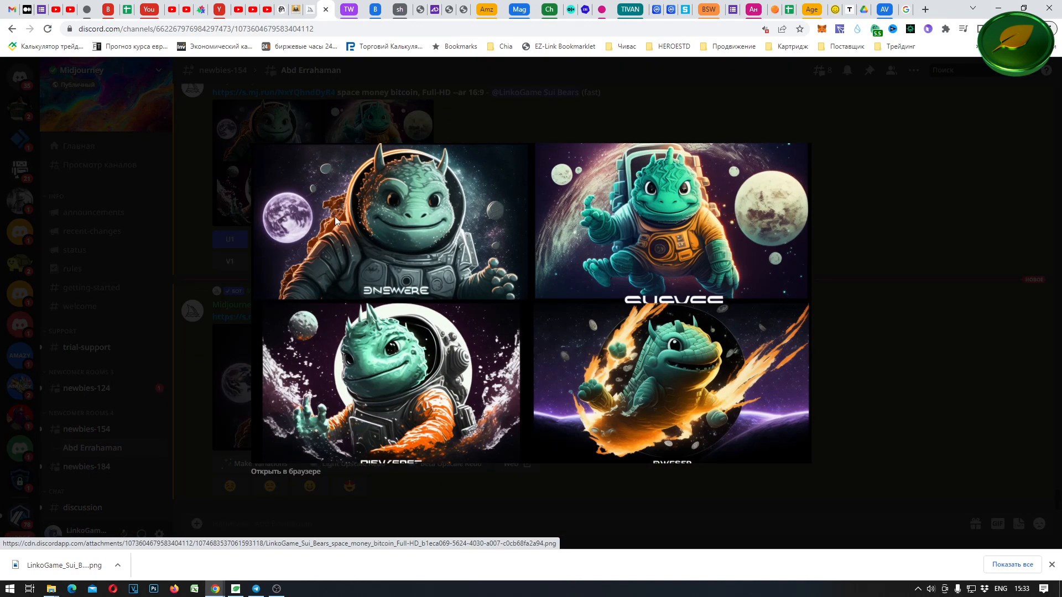
pyautogui.click(878, 196)
# Enlarge the upscaled astronaut image and save it to the computer
pyautogui.click(308, 400)
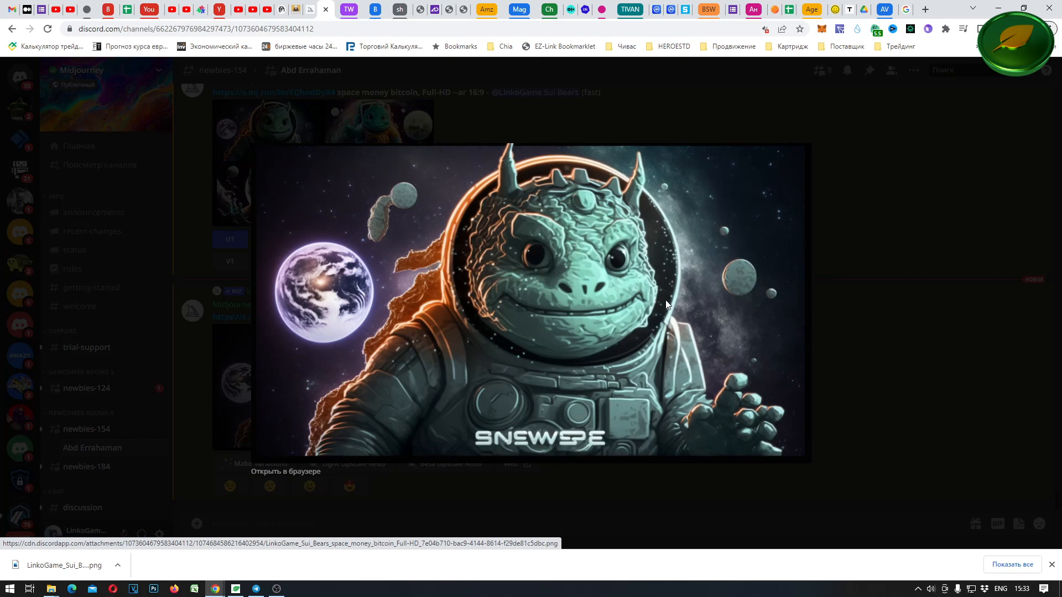
pyautogui.rightClick(622, 284)
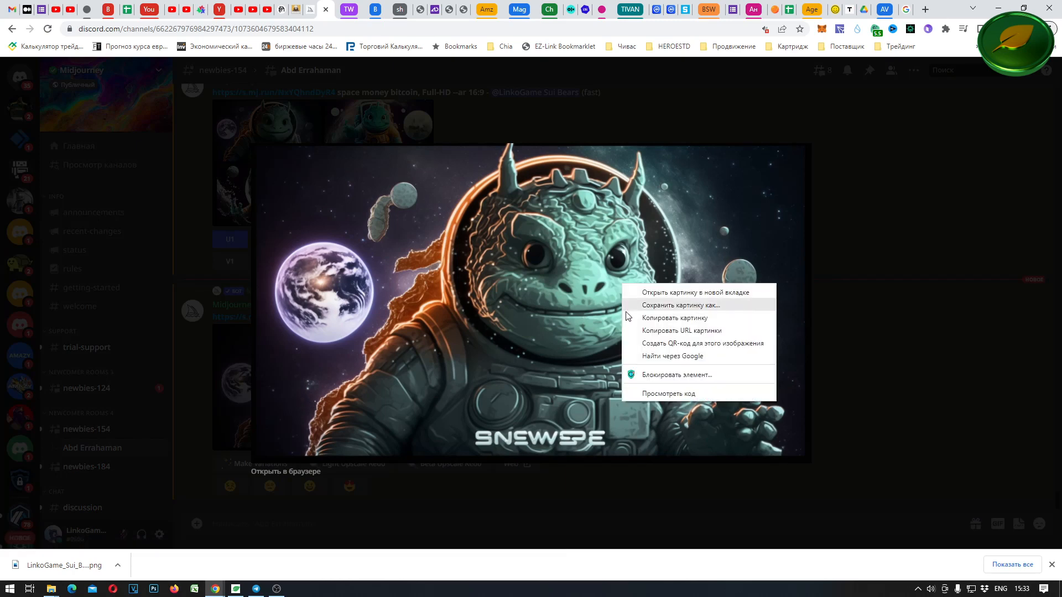
pyautogui.click(666, 309)
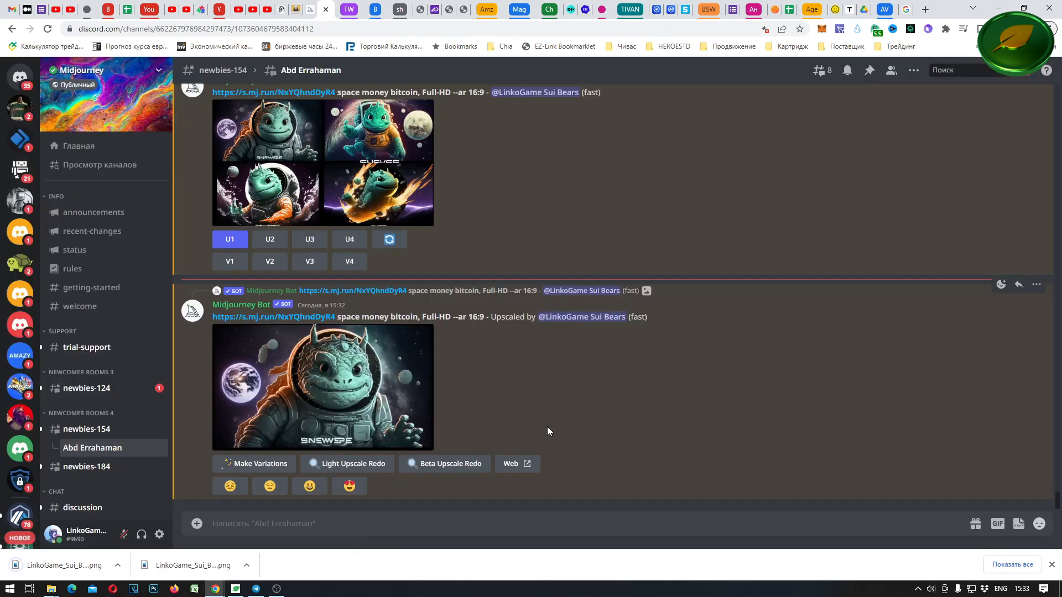
# Request variations of the third image in the space money bitcoin grid and cancel the variations job for image #1
pyautogui.scroll(1, 547, 427)
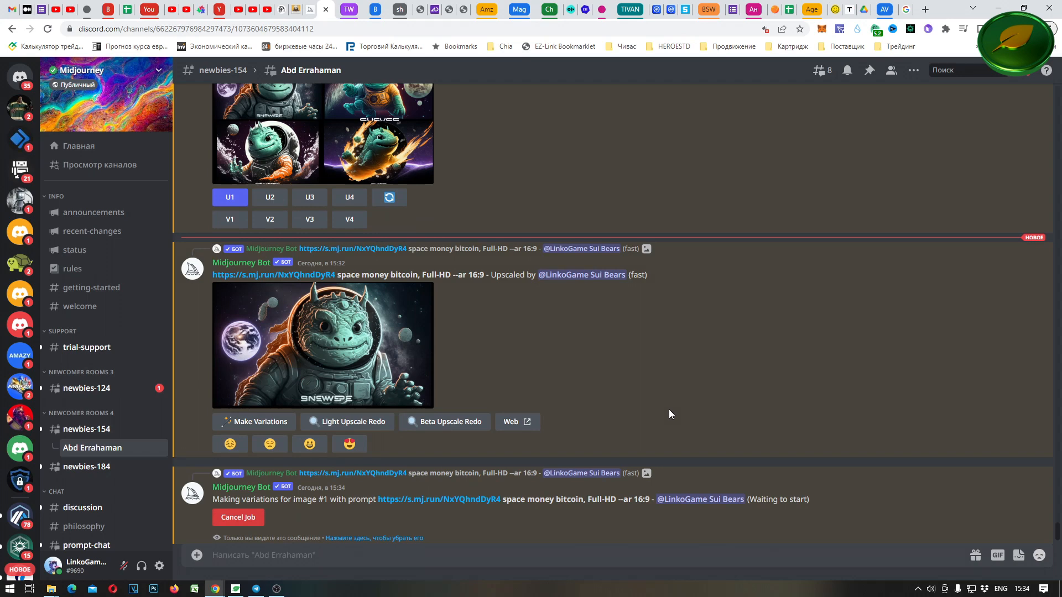
pyautogui.scroll(1, 669, 409)
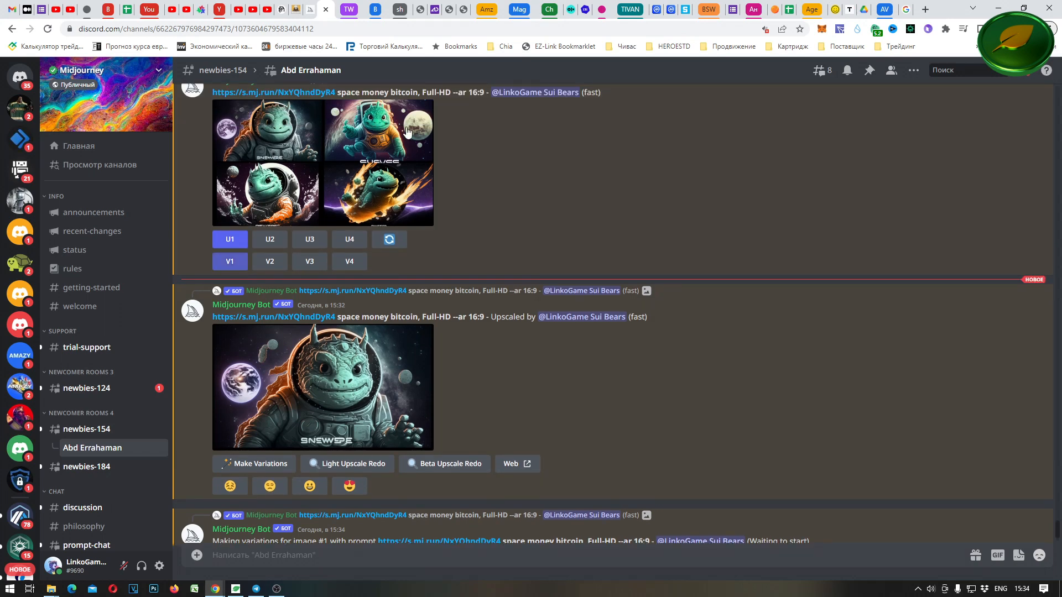
pyautogui.click(303, 266)
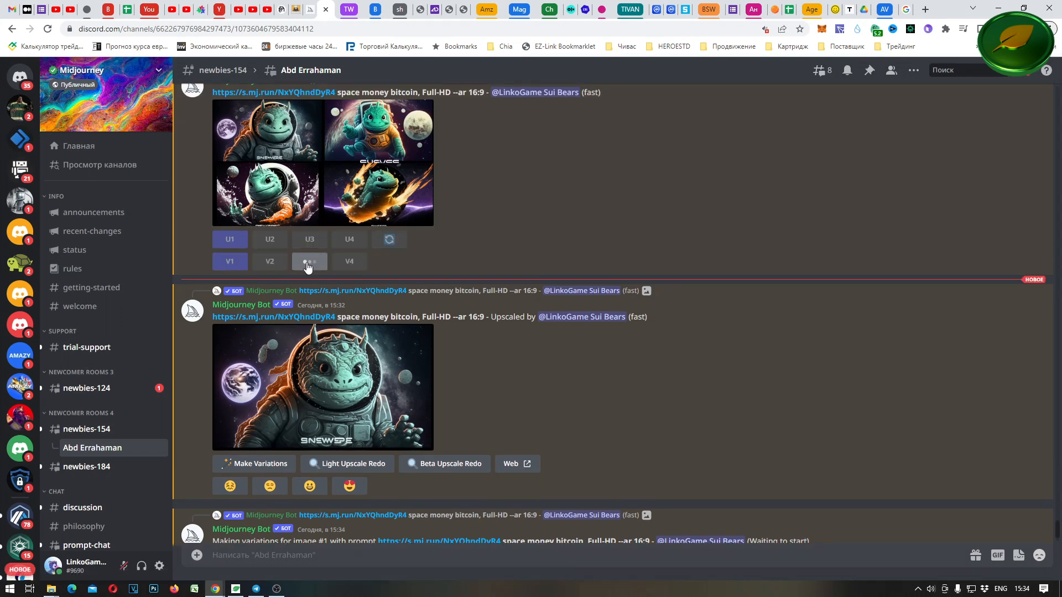
pyautogui.click(224, 417)
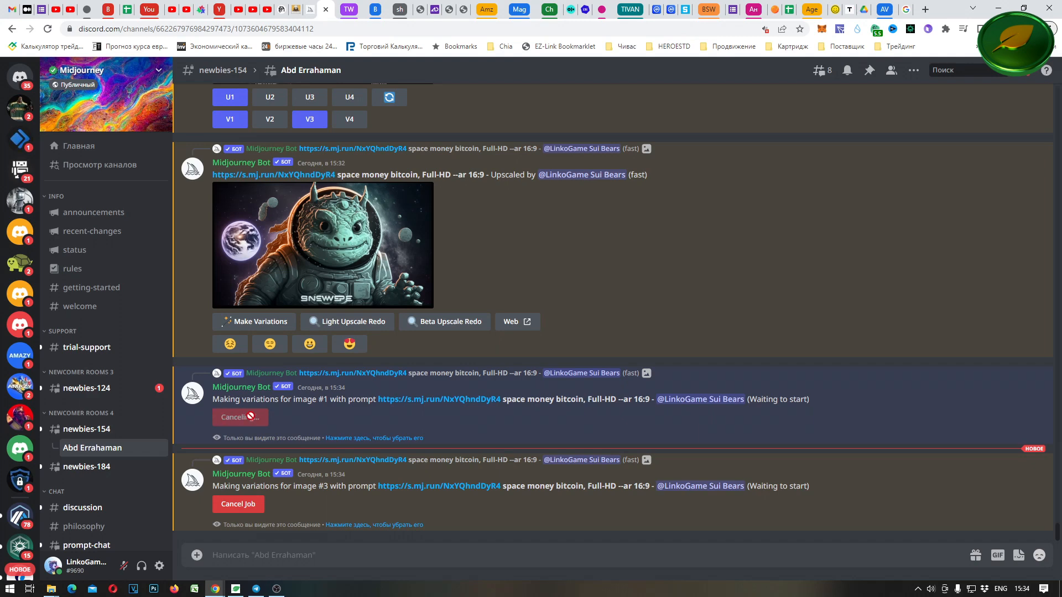
# Check the original space money bitcoin grid, and open the finished variations grid of the third image full size in the browser
pyautogui.scroll(5, 540, 467)
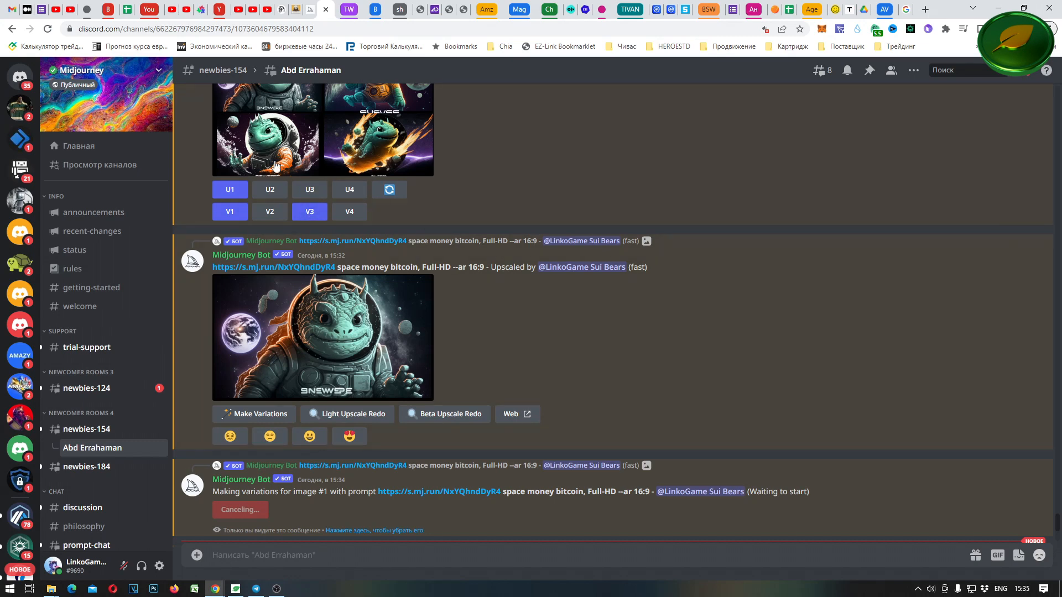
pyautogui.scroll(3, 232, 240)
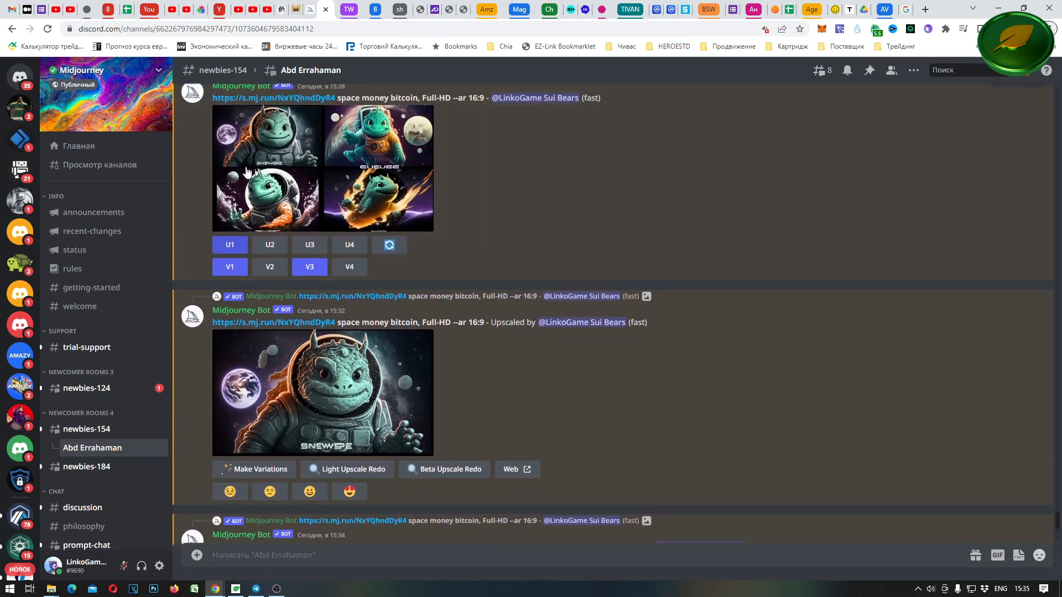
pyautogui.scroll(-1, 553, 354)
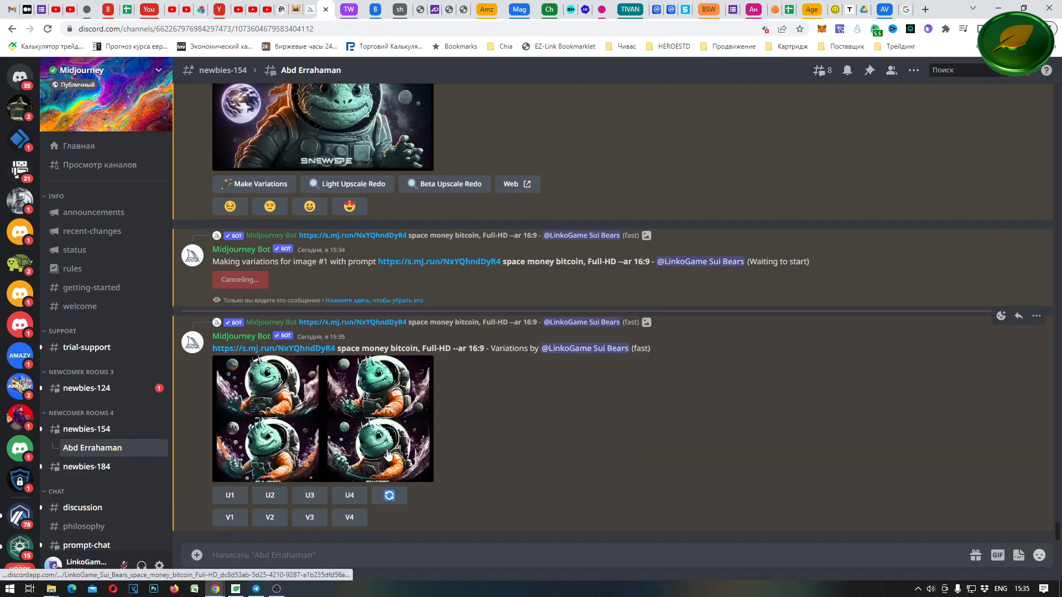
pyautogui.click(387, 467)
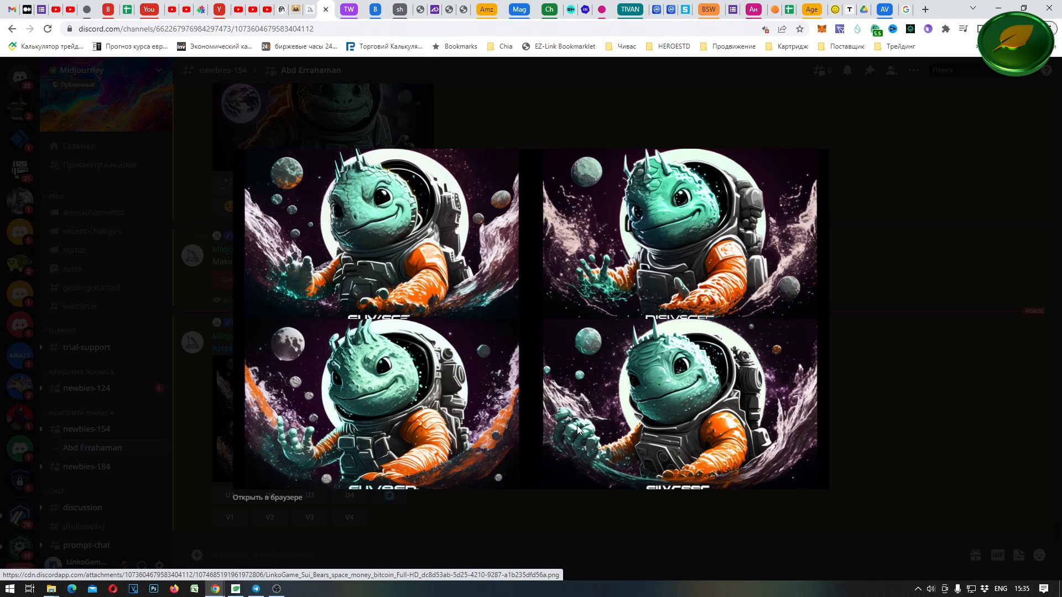
pyautogui.click(280, 498)
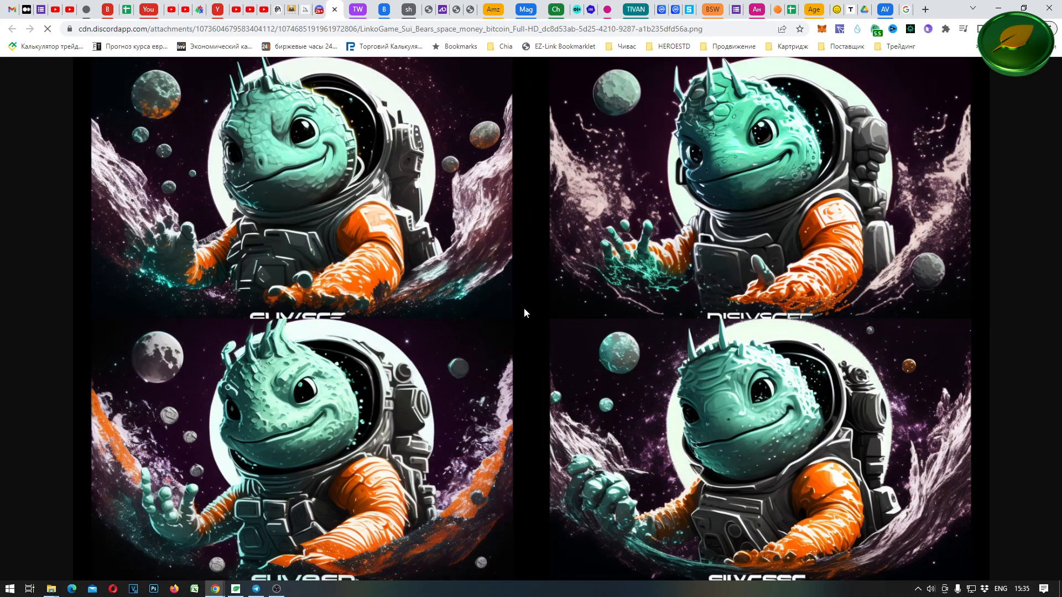
pyautogui.rightClick(653, 298)
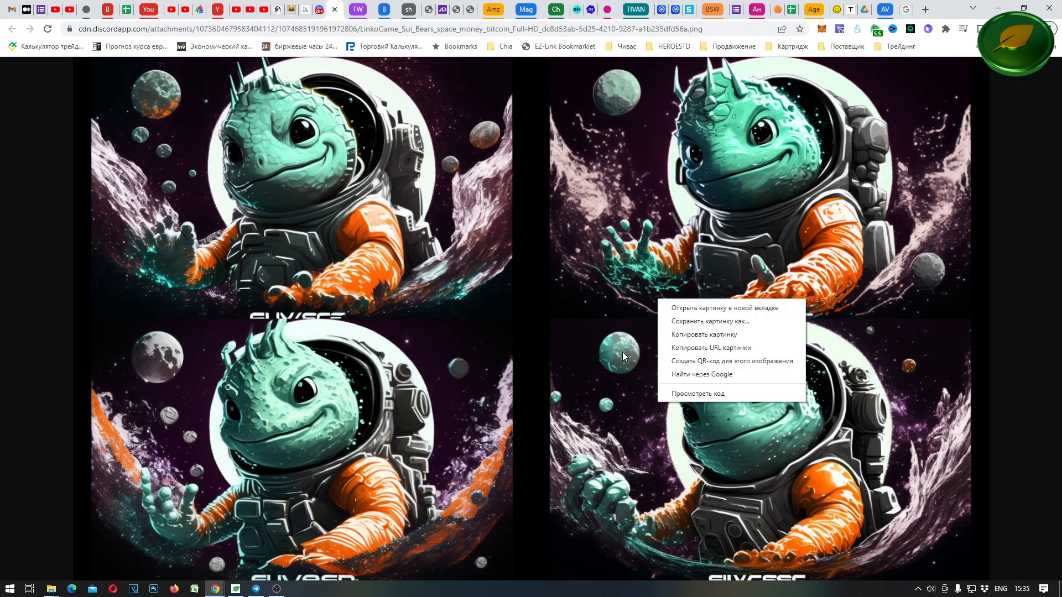
pyautogui.rightClick(583, 286)
pyautogui.rightClick(592, 214)
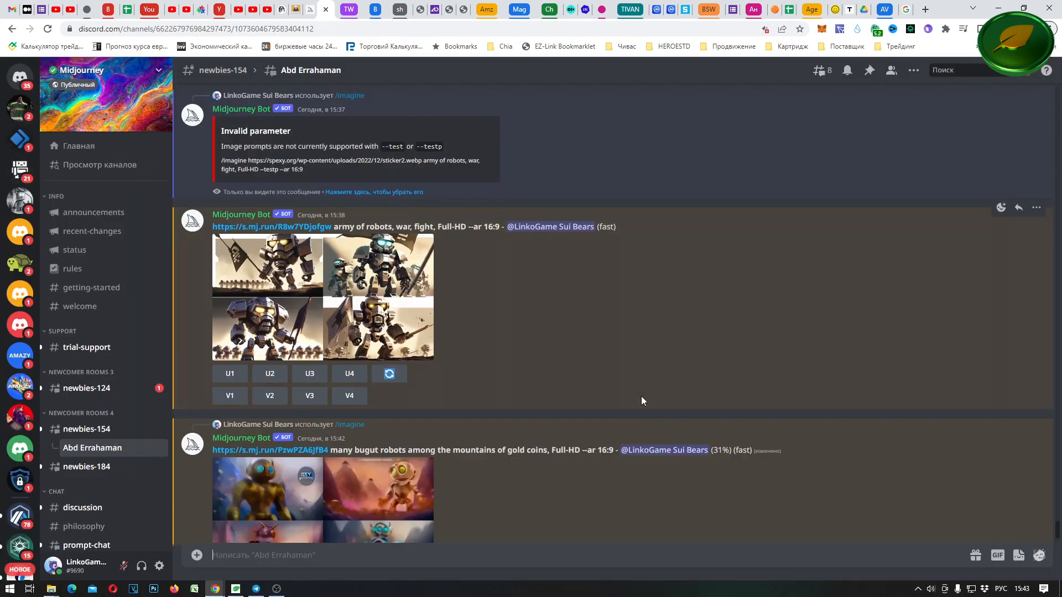
# Enlarge the "army of robots, war, fight" grid to examine its four images, and close the preview
pyautogui.scroll(1, 639, 394)
pyautogui.click(368, 365)
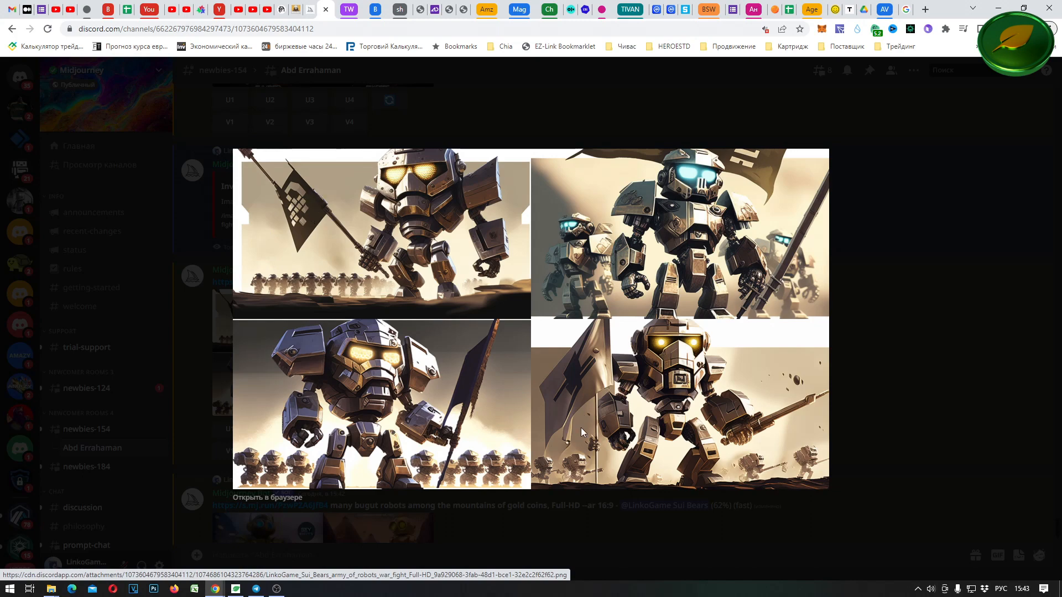
pyautogui.click(918, 295)
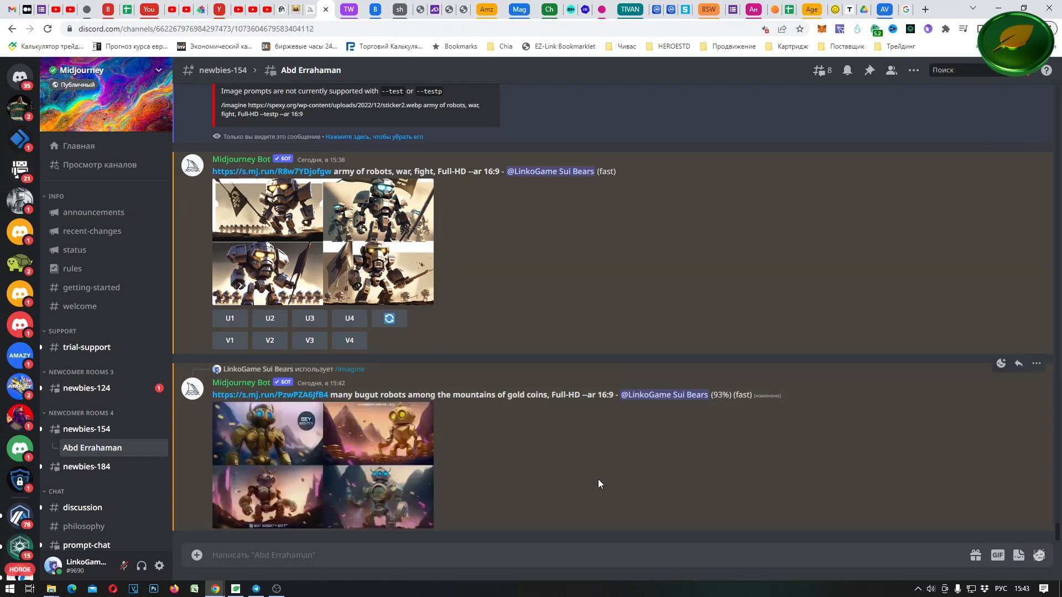
# Open the "many bugut robots among the mountains of gold coins" grid in the browser and save it as a PNG in the SPEXY folder
pyautogui.click(407, 439)
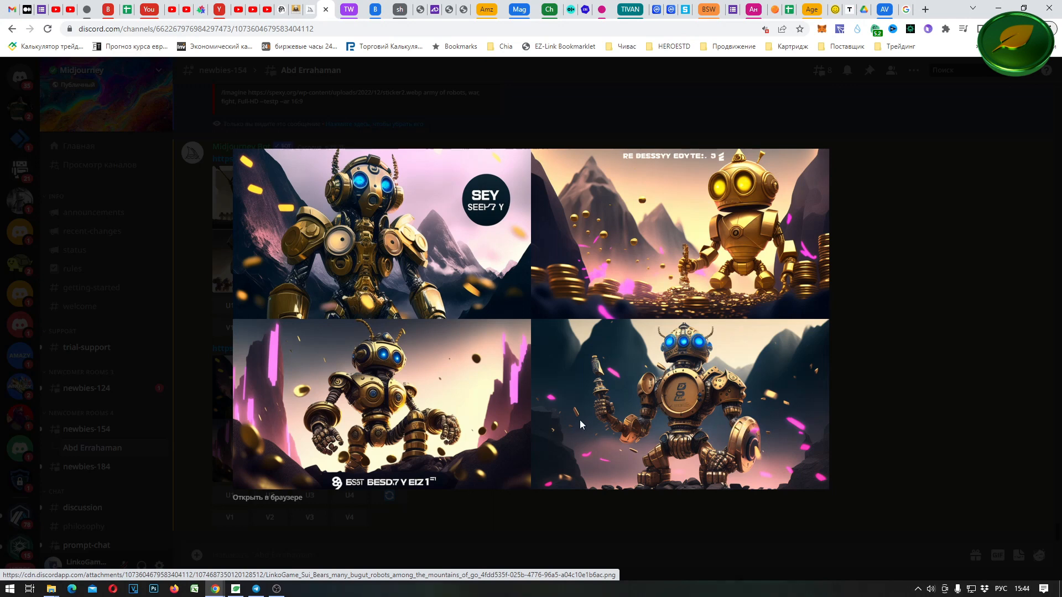
pyautogui.click(353, 423)
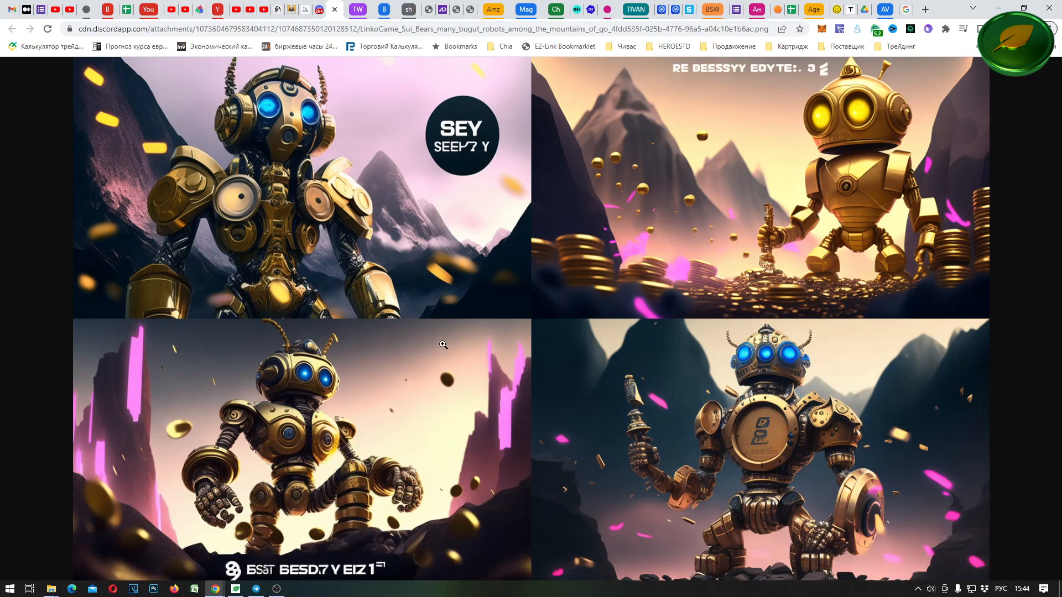
pyautogui.rightClick(443, 345)
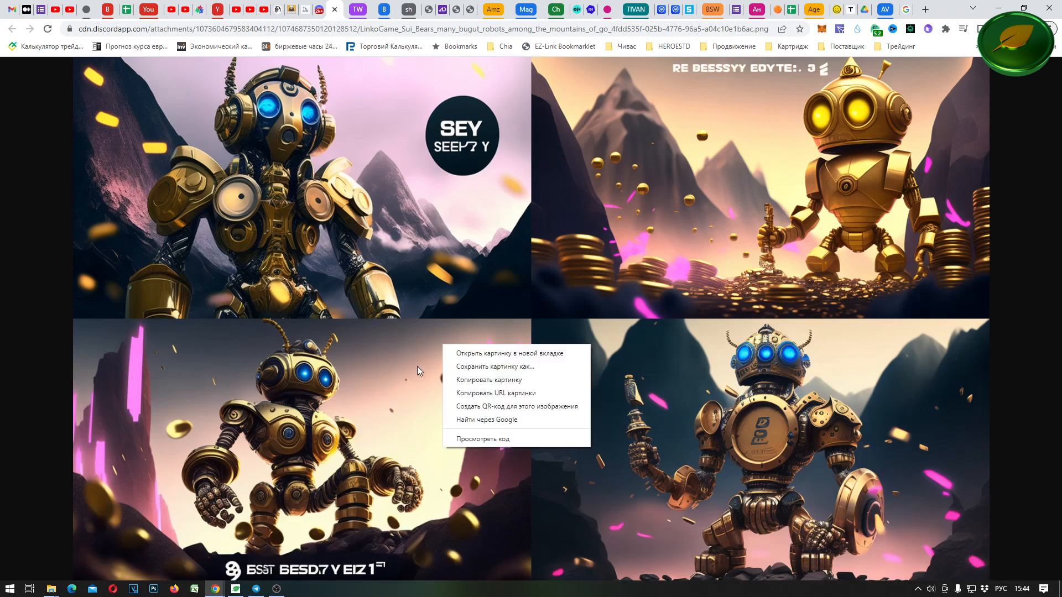
pyautogui.click(486, 367)
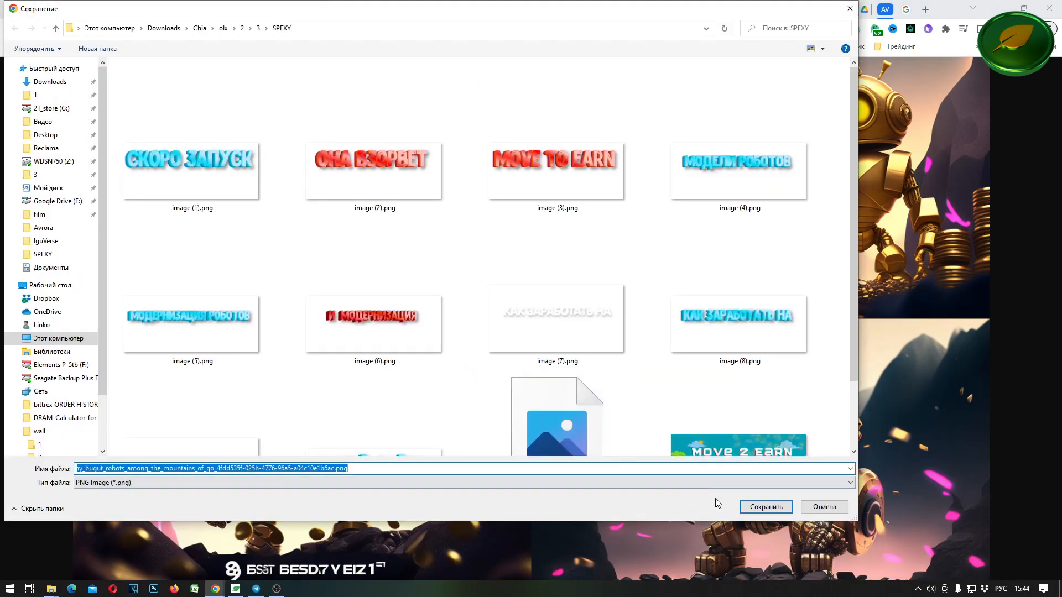
pyautogui.click(756, 507)
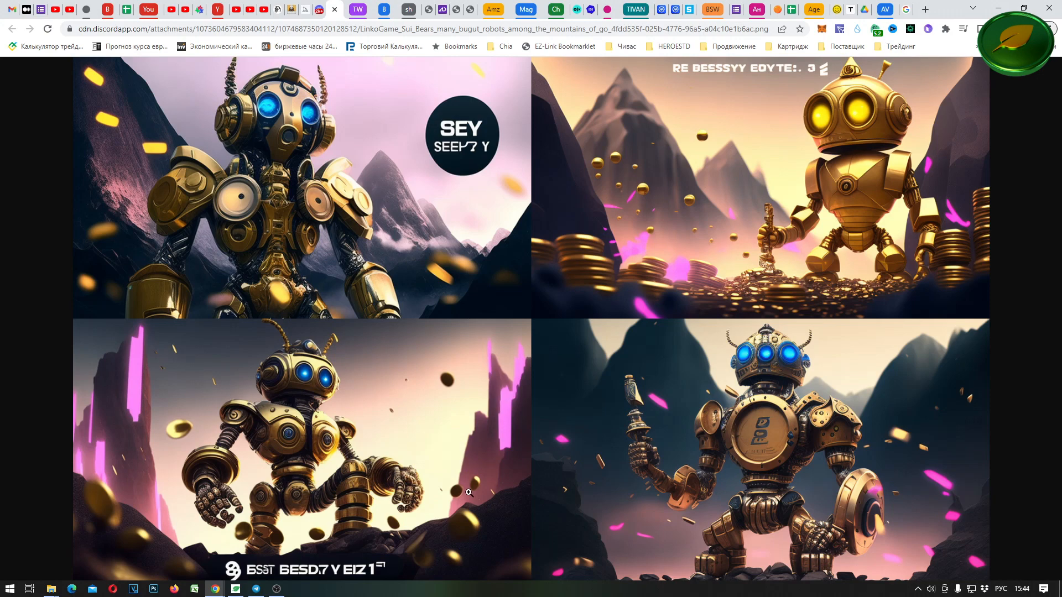
pyautogui.hotkey('ctrl', 'w')
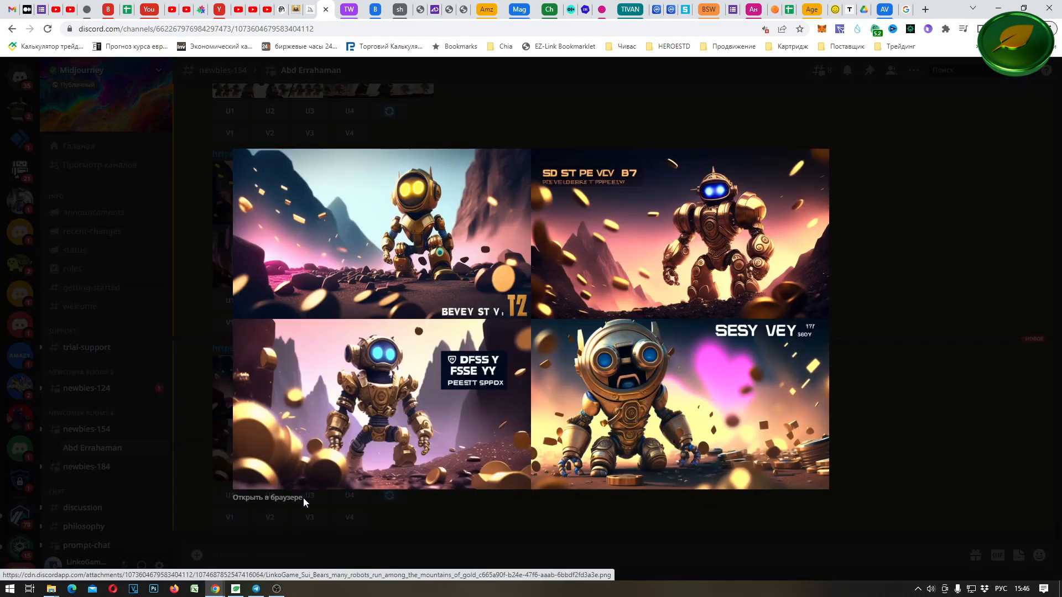
# Open the "many robots run among the mountains of gold coins" grid full size in the browser and save the image
pyautogui.click(277, 499)
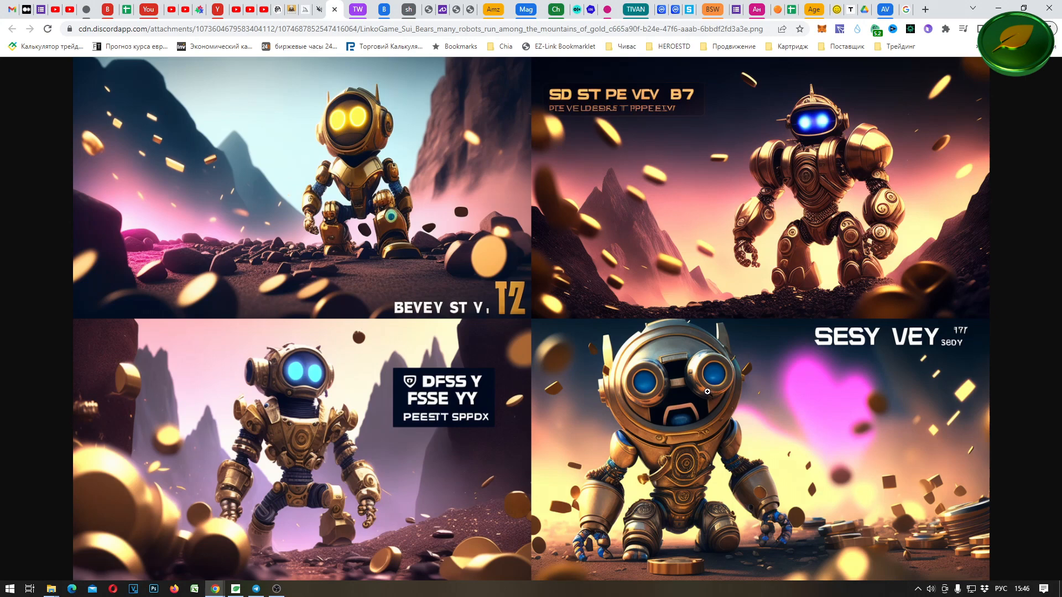
pyautogui.rightClick(701, 370)
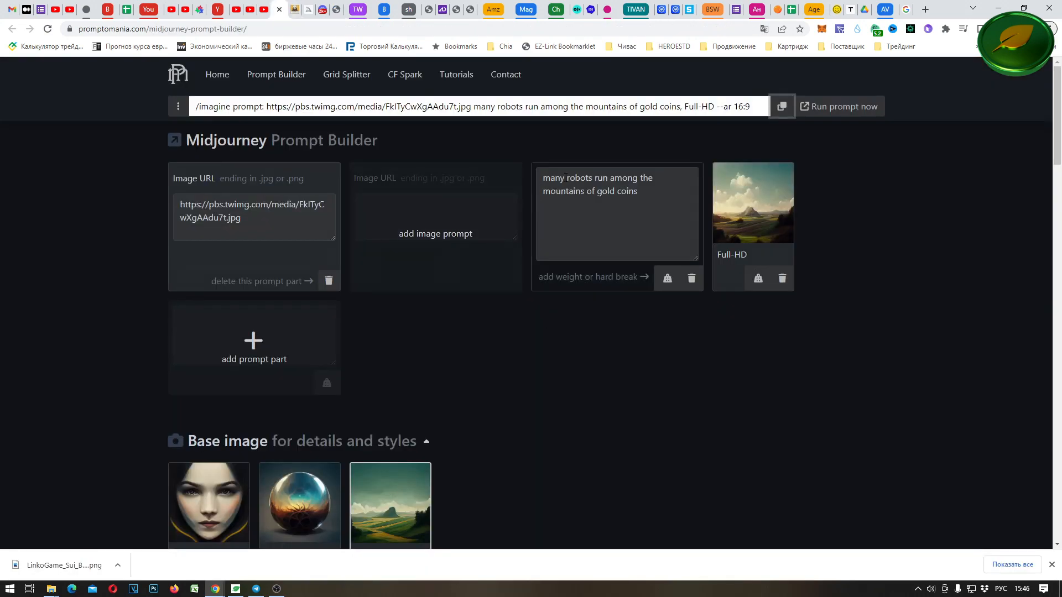
# In the Promptomania prompt builder, change the text to "10 robots run among the mountains of gold coins" and copy the full prompt
pyautogui.moveTo(565, 178); pyautogui.dragTo(509, 177)
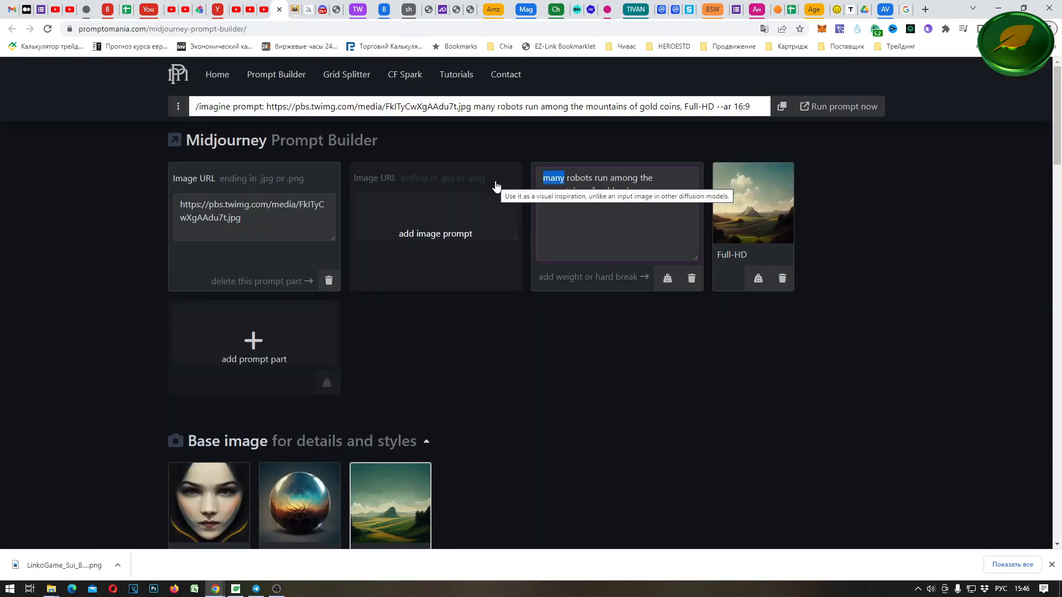
pyautogui.write('10')
pyautogui.click(581, 209)
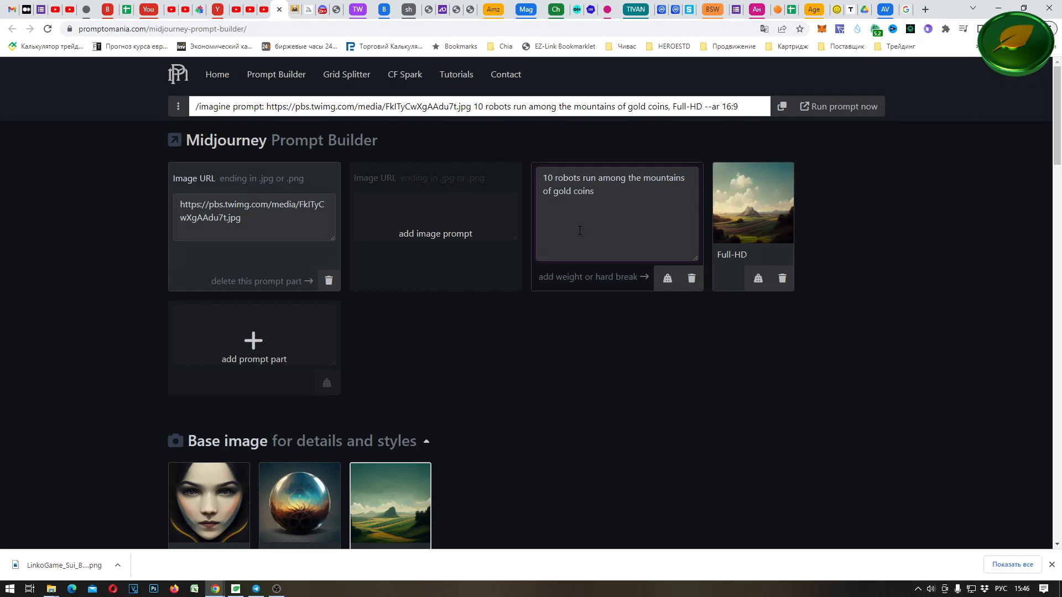
pyautogui.hotkey('ctrl', 'a')
pyautogui.click(783, 108)
# Switch to the Midjourney thread in Discord and paste the copied prompt into the message field
pyautogui.click(310, 10)
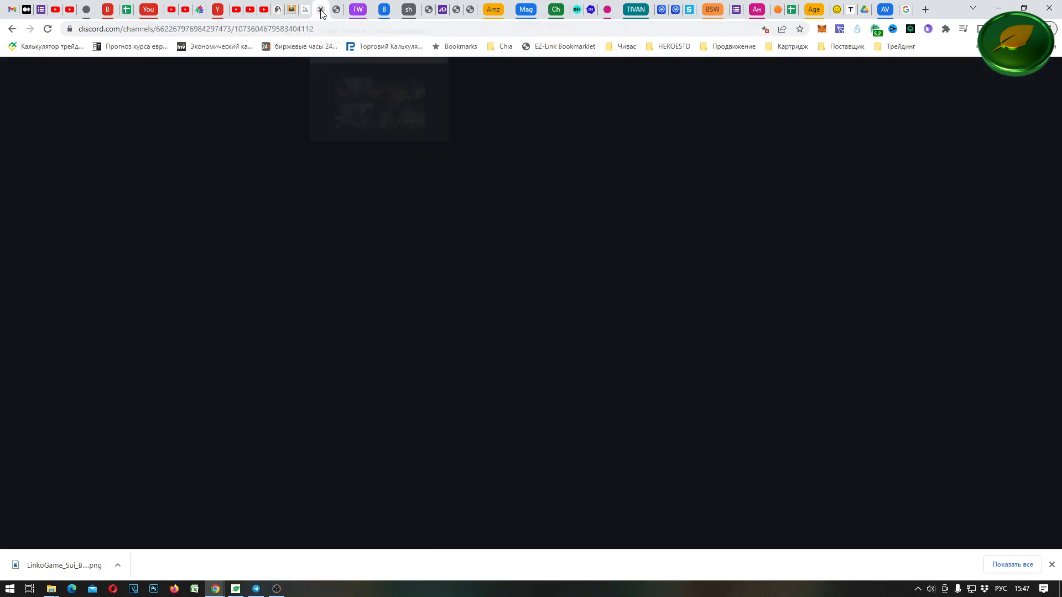
pyautogui.click(947, 210)
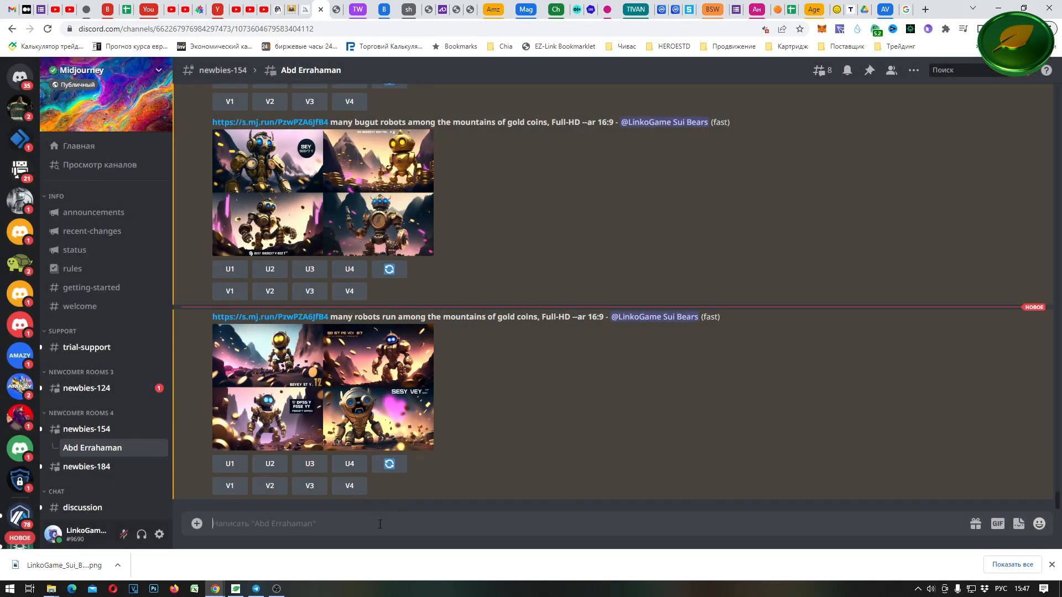
pyautogui.hotkey('ctrl', 'v')
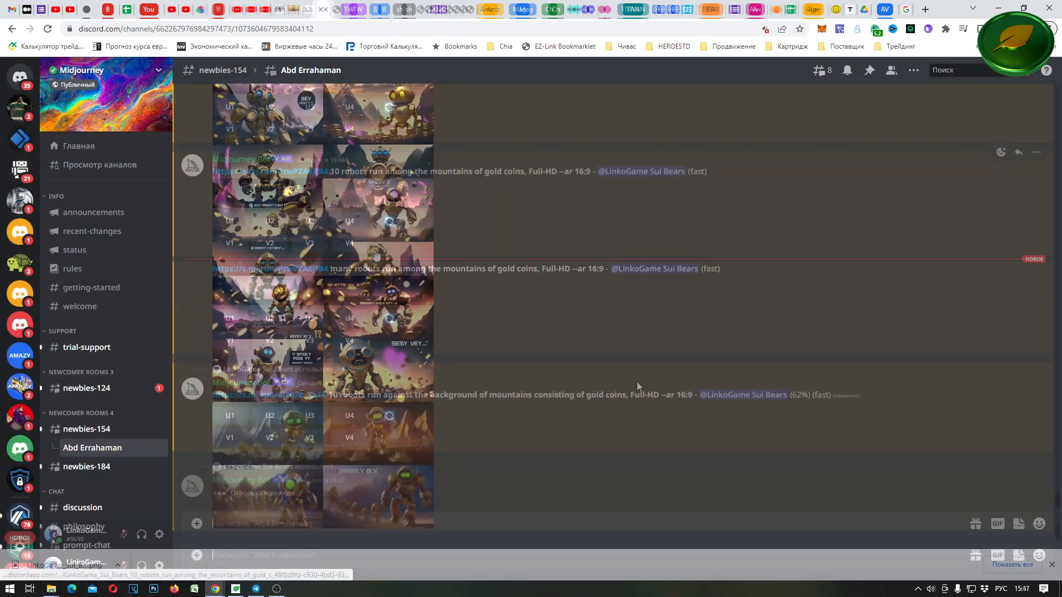
# Enlarge the "10 robots run among the mountains of gold coins" grid to examine it, and close the preview
pyautogui.click(265, 464)
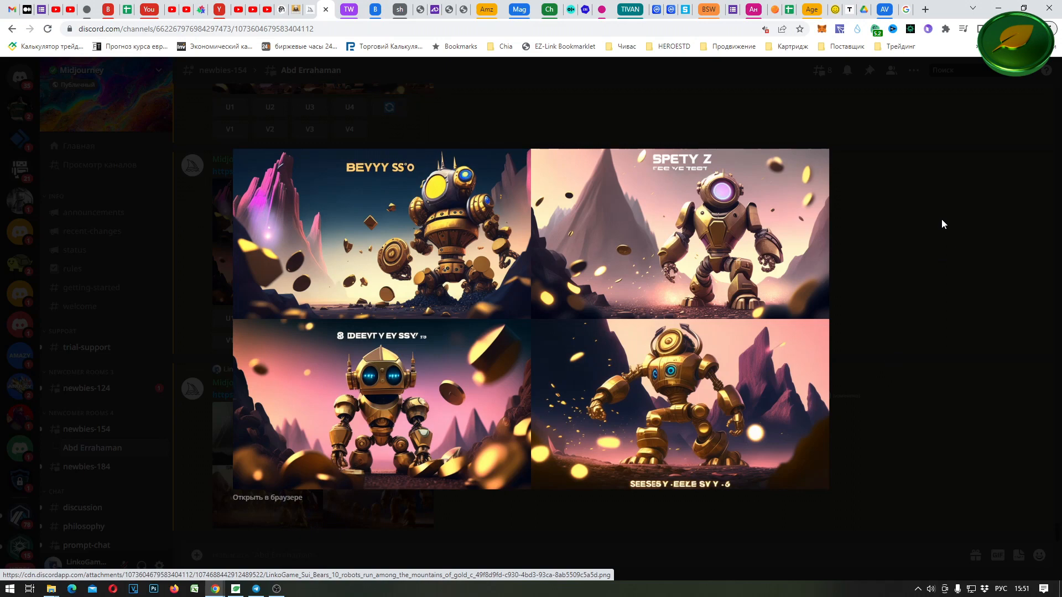
pyautogui.click(940, 220)
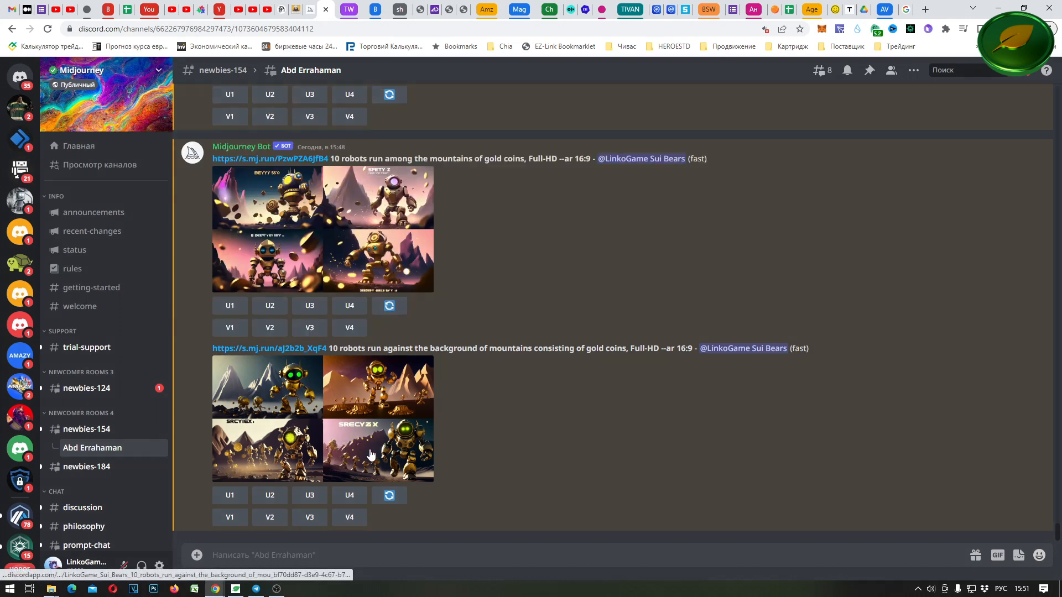
# Open the "10 robots run against the background of mountains consisting of gold coins" grid in the browser and save it as a PNG
pyautogui.click(371, 451)
pyautogui.click(268, 498)
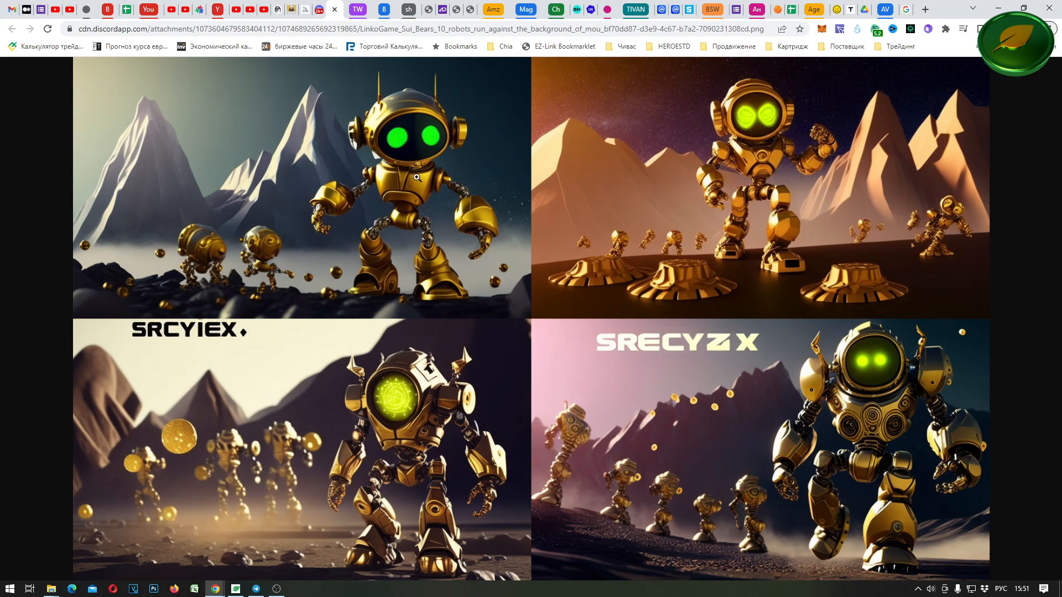
pyautogui.rightClick(642, 402)
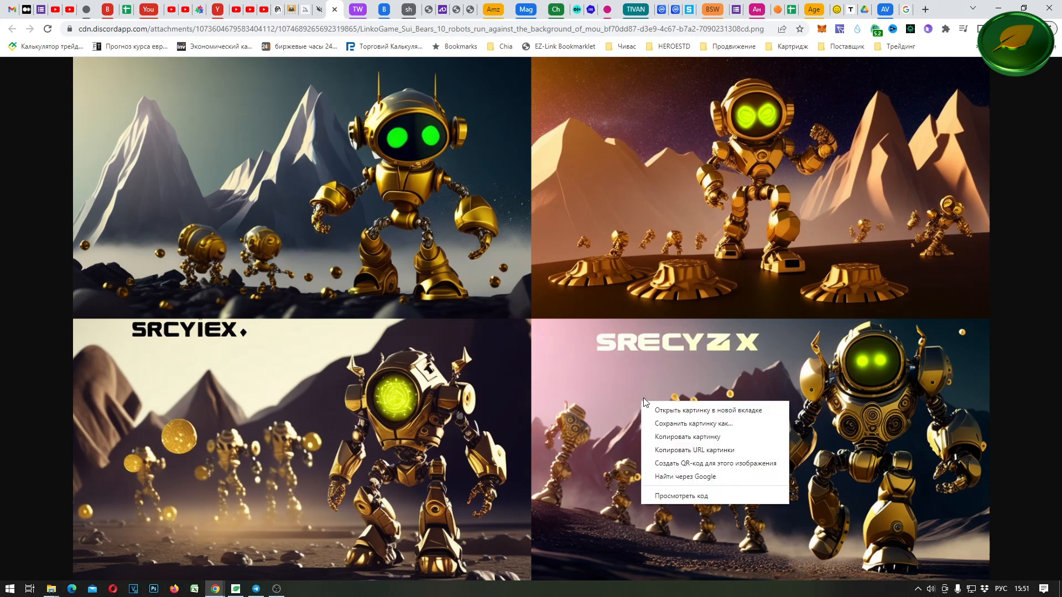
pyautogui.click(663, 424)
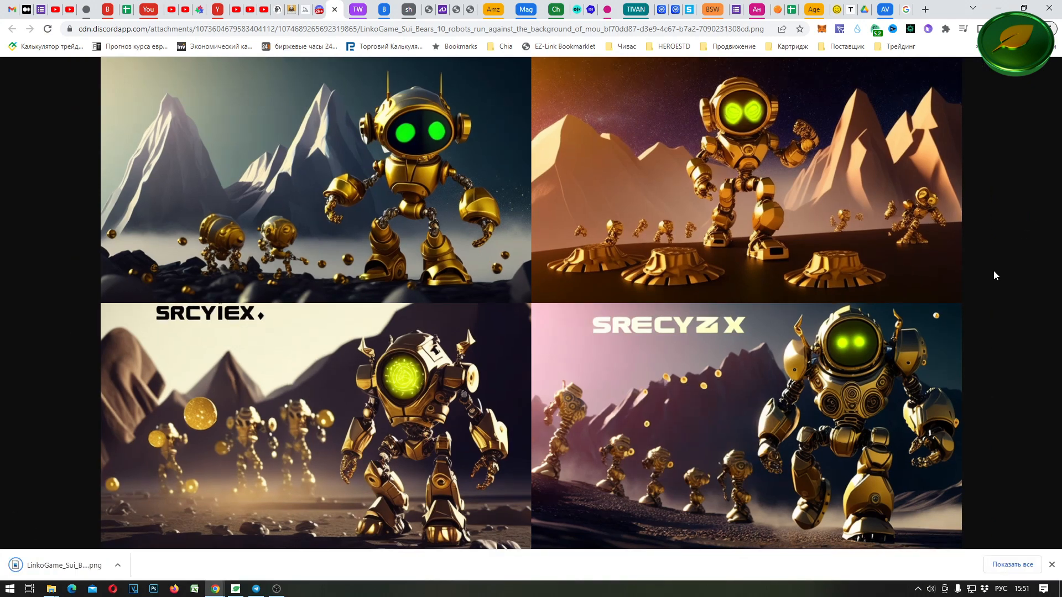